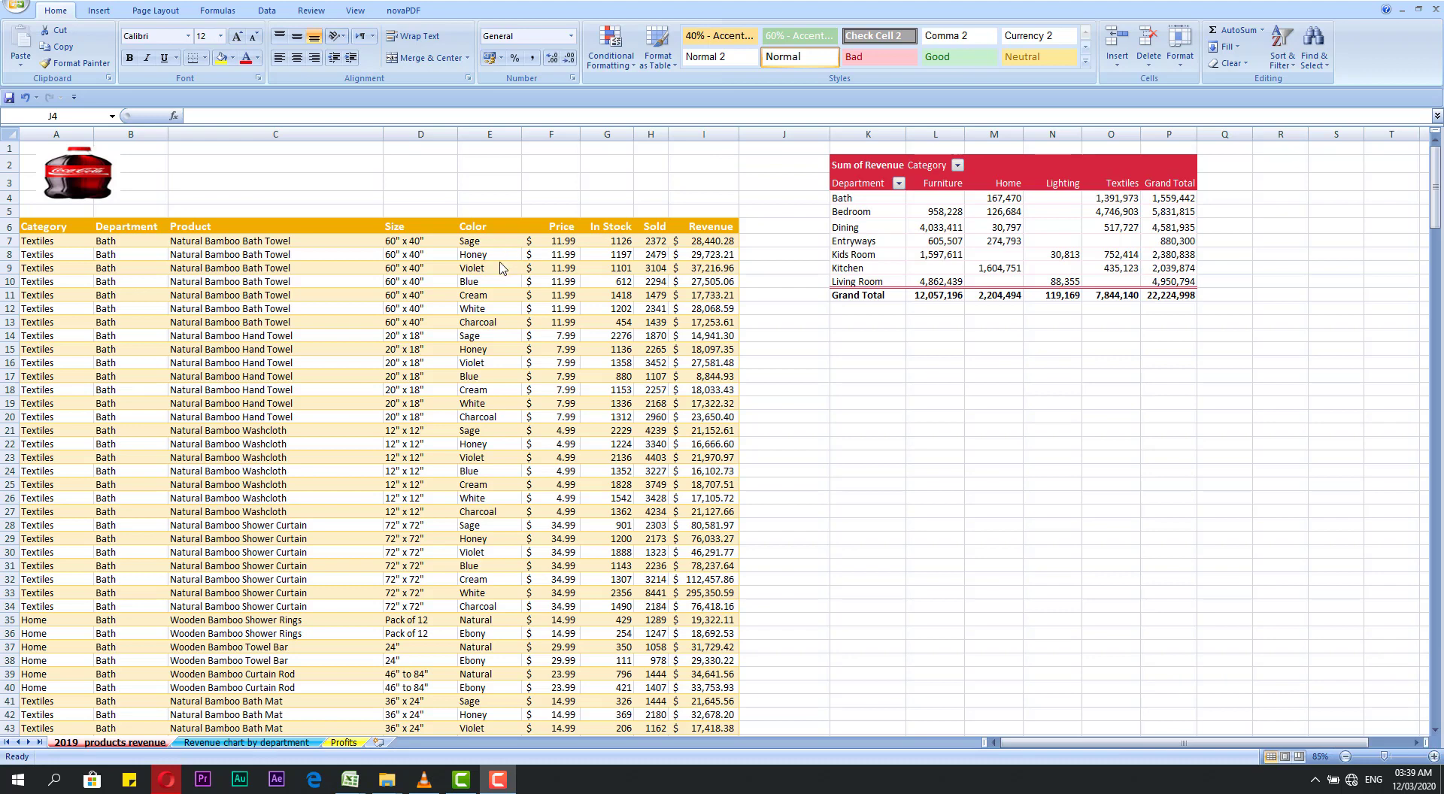
# Step: Move the active cell from the first Color entry, E7, across row 7 to Revenue in I7, and return to E7
pyautogui.click(496, 256)
pyautogui.click(492, 241)
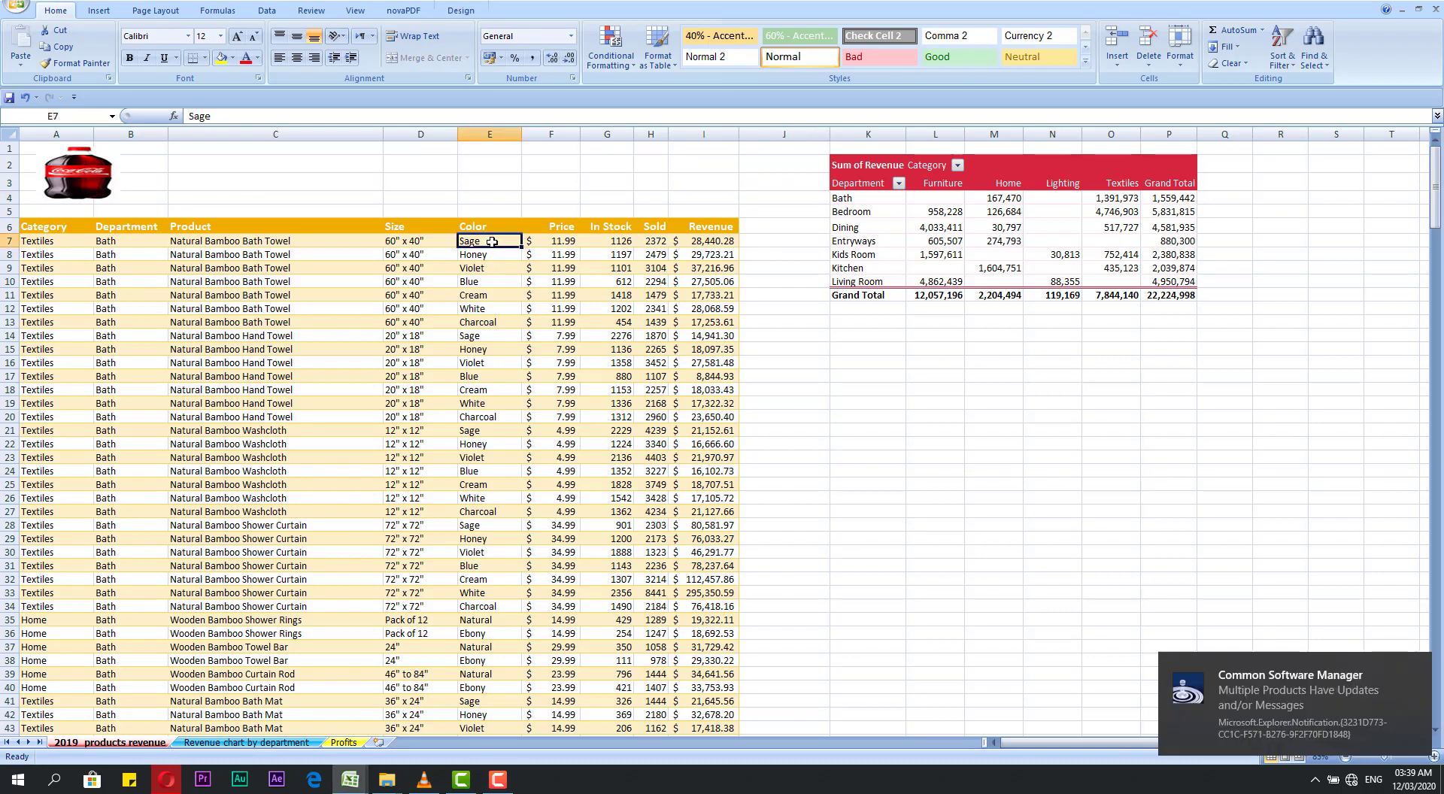
pyautogui.press('Right')
pyautogui.press('Right')
pyautogui.press('Right')
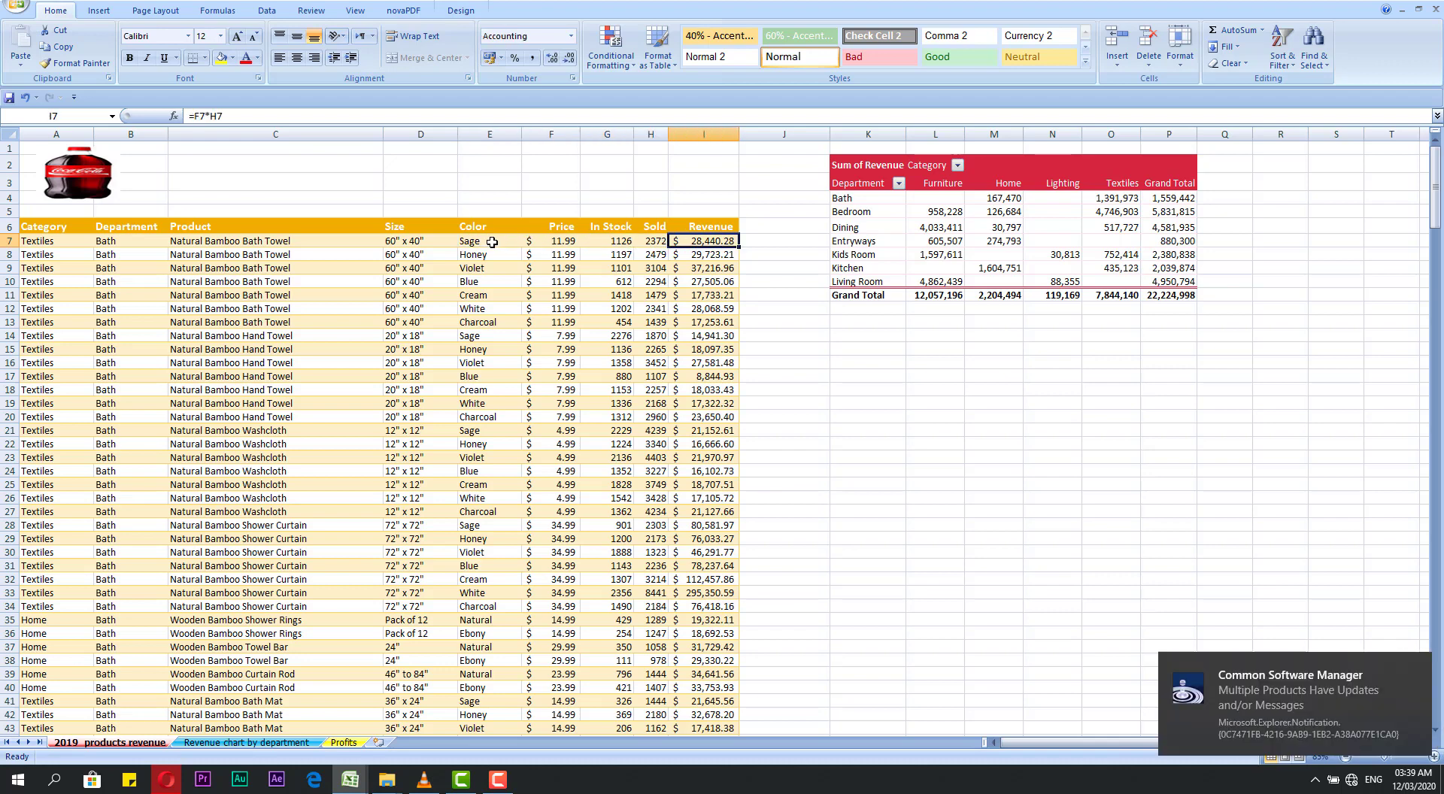
pyautogui.click(492, 241)
pyautogui.press('Down')
pyautogui.press('Up')
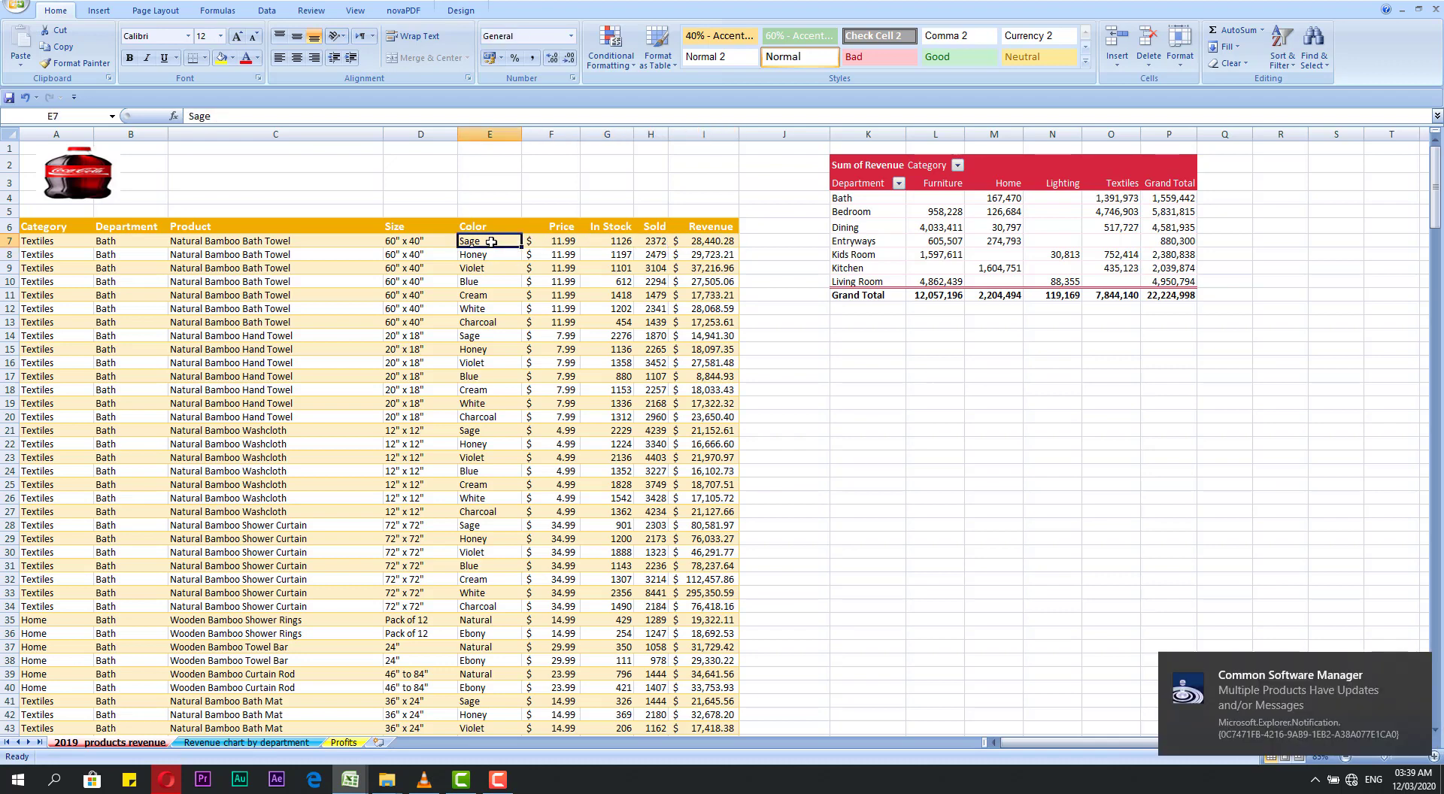
pyautogui.press('Right')
pyautogui.press('Left')
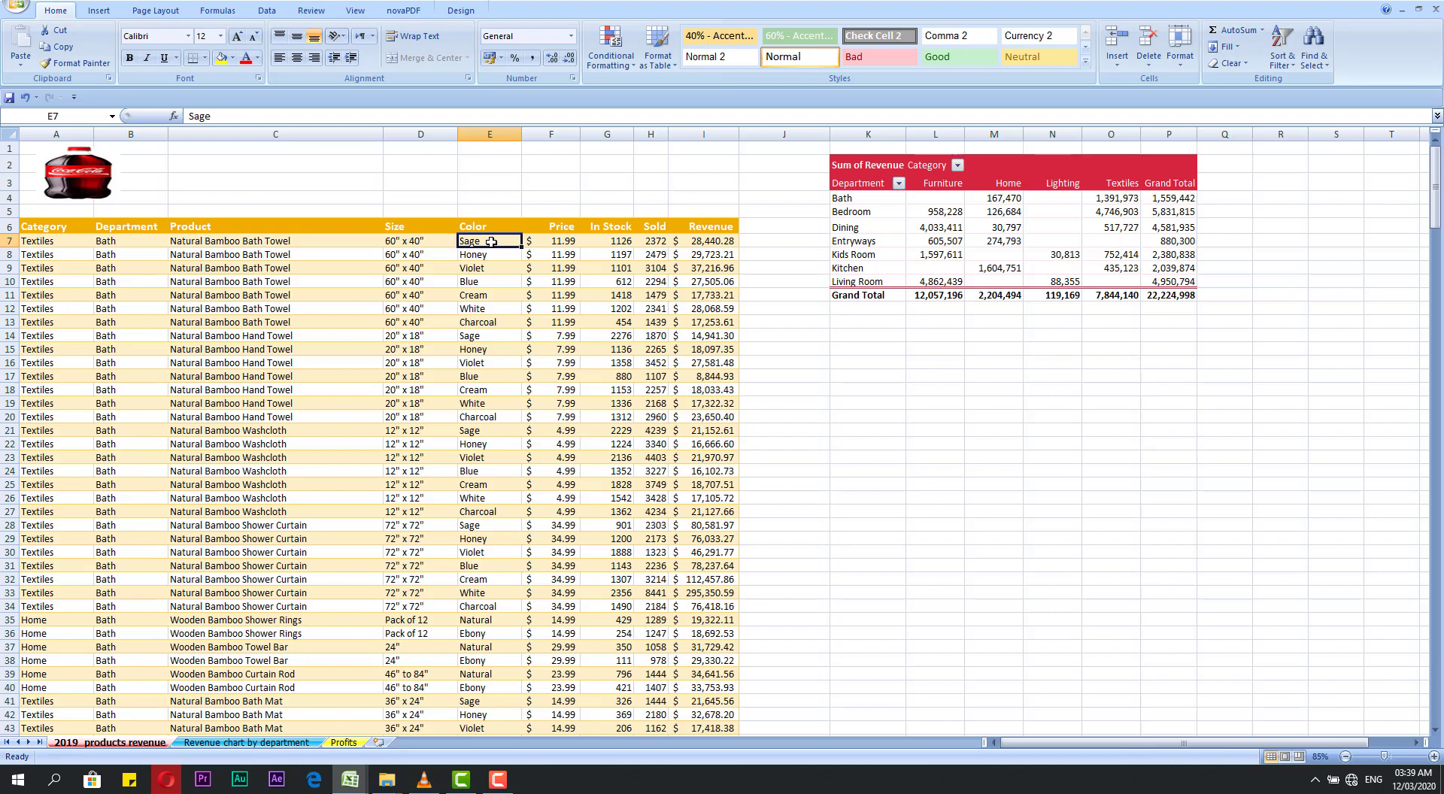
# Step: Move the Sage entry from cell E7 to J16, and undo the move
pyautogui.click(493, 257)
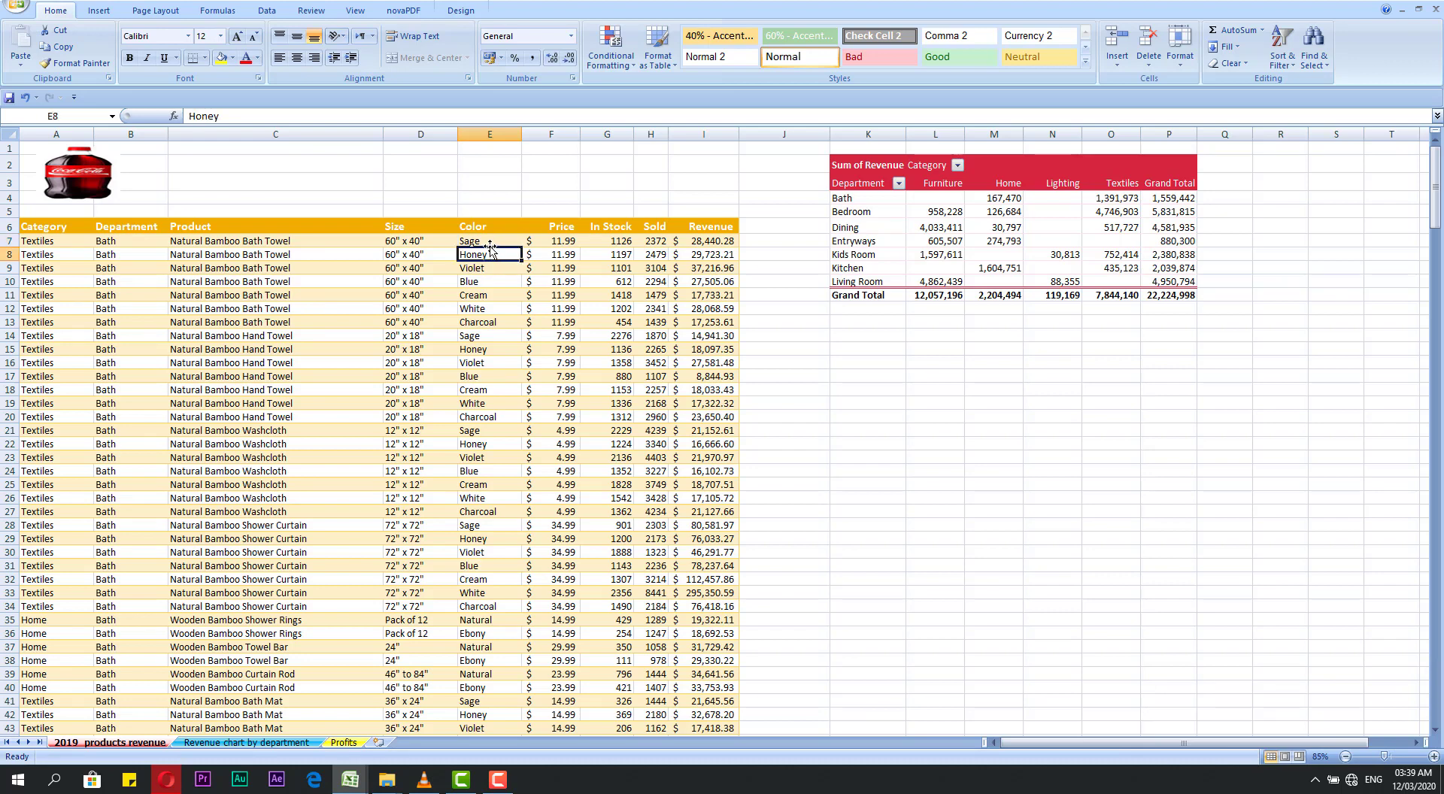
pyautogui.click(488, 240)
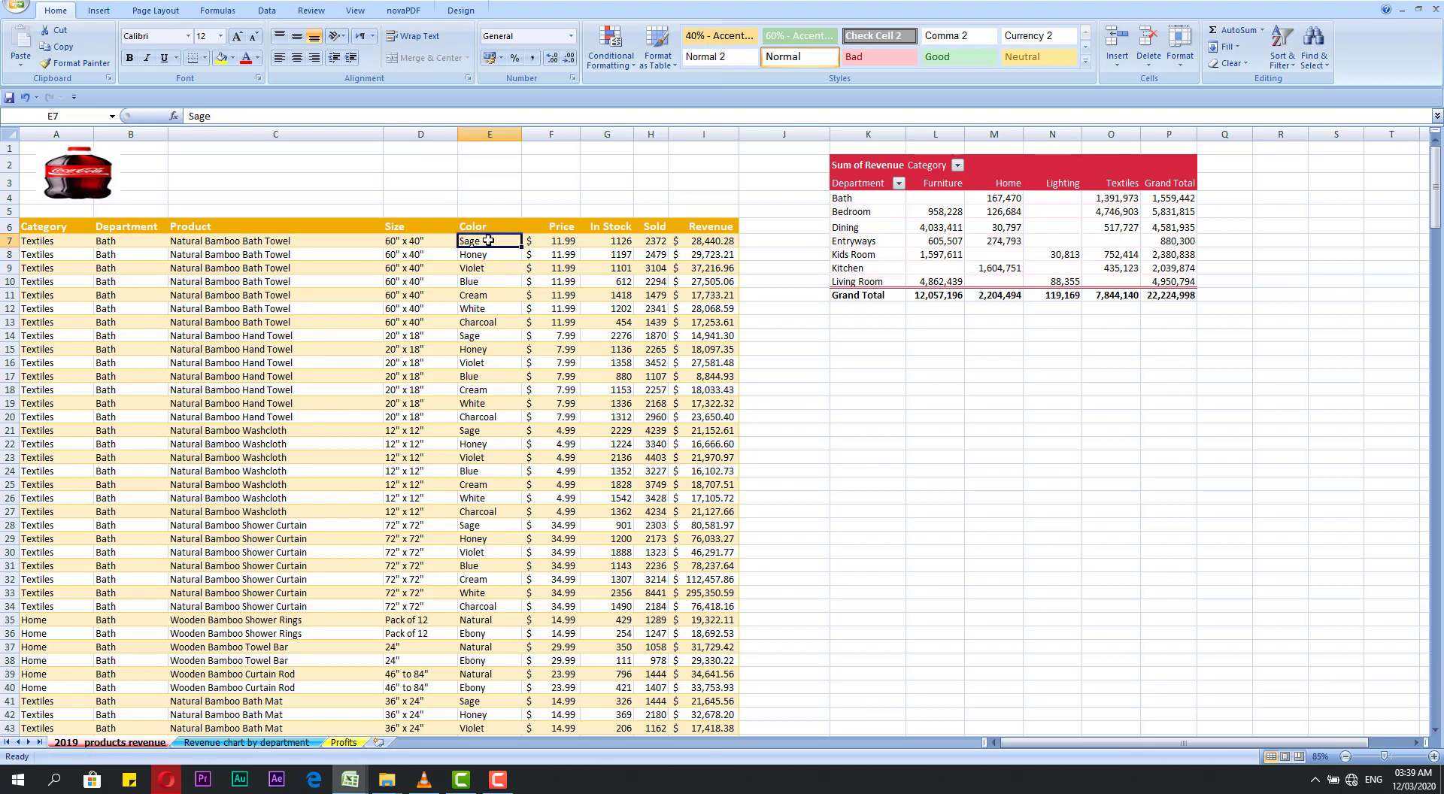
pyautogui.click(490, 255)
pyautogui.click(488, 241)
pyautogui.moveTo(488, 244); pyautogui.dragTo(806, 364)
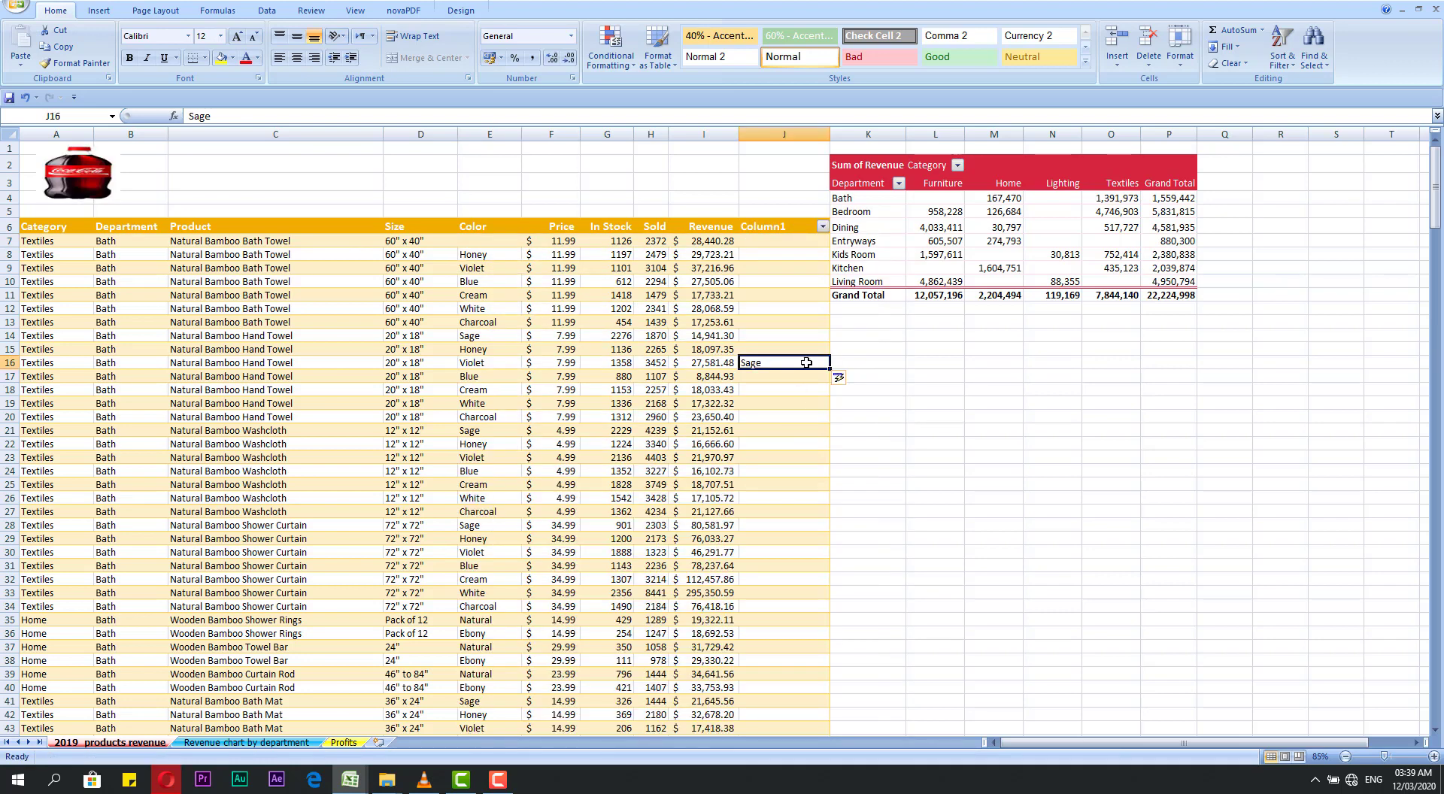
pyautogui.hotkey('ctrl', 'z')
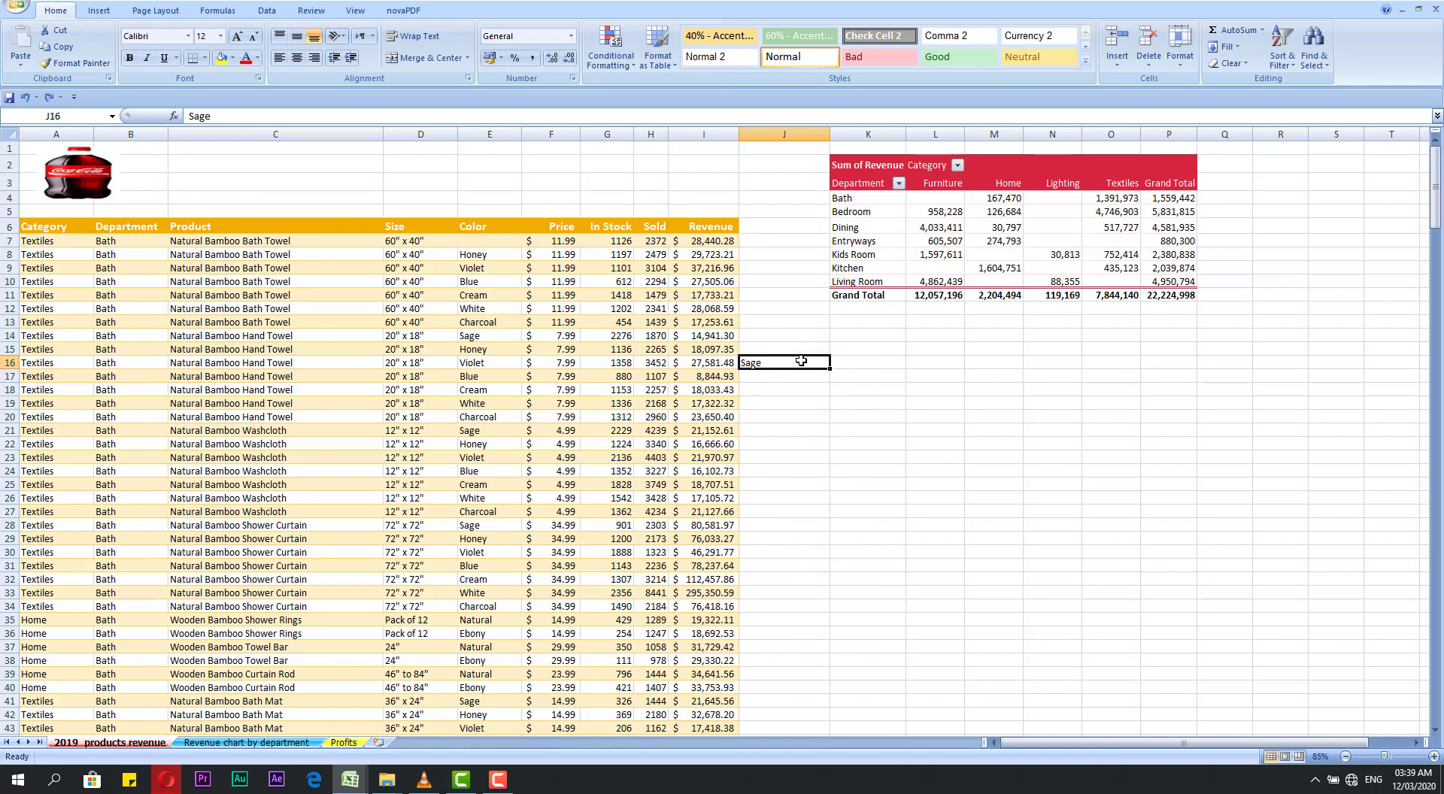
pyautogui.hotkey('ctrl', 'z')
# Step: Move the Color entries in E8:E16 as a block to K13:K21, and undo the move
pyautogui.click(496, 255)
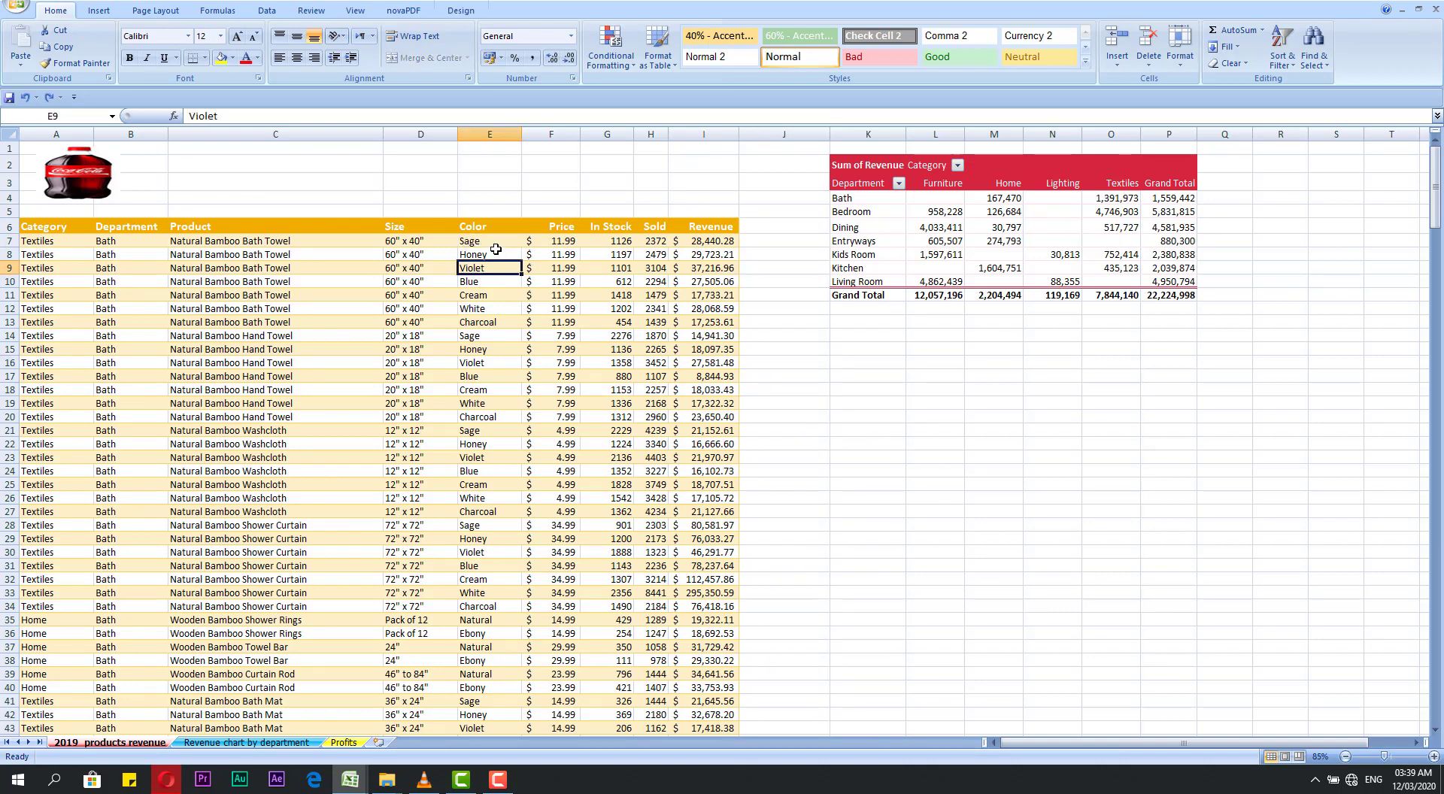
pyautogui.moveTo(496, 254); pyautogui.dragTo(496, 268)
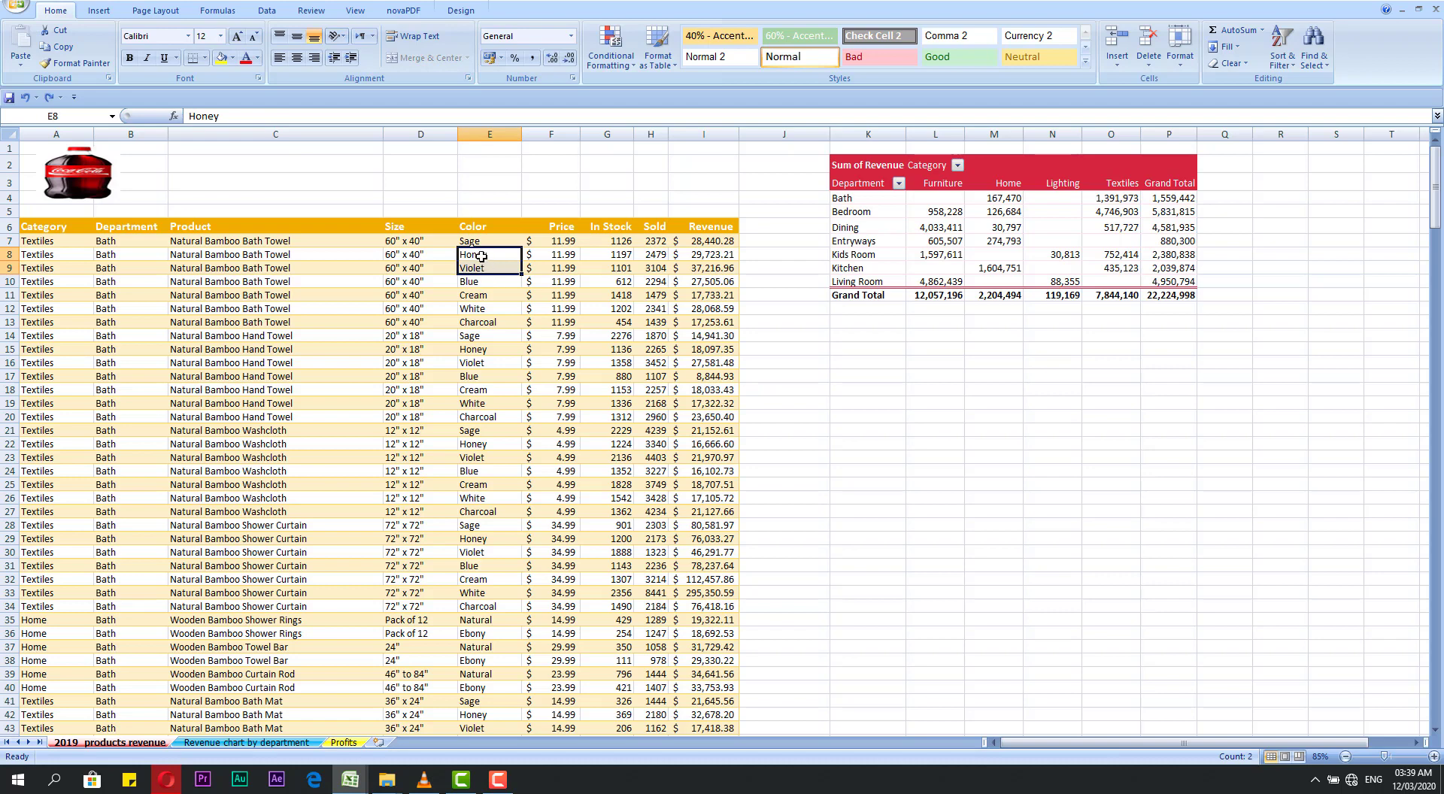
pyautogui.press('Down')
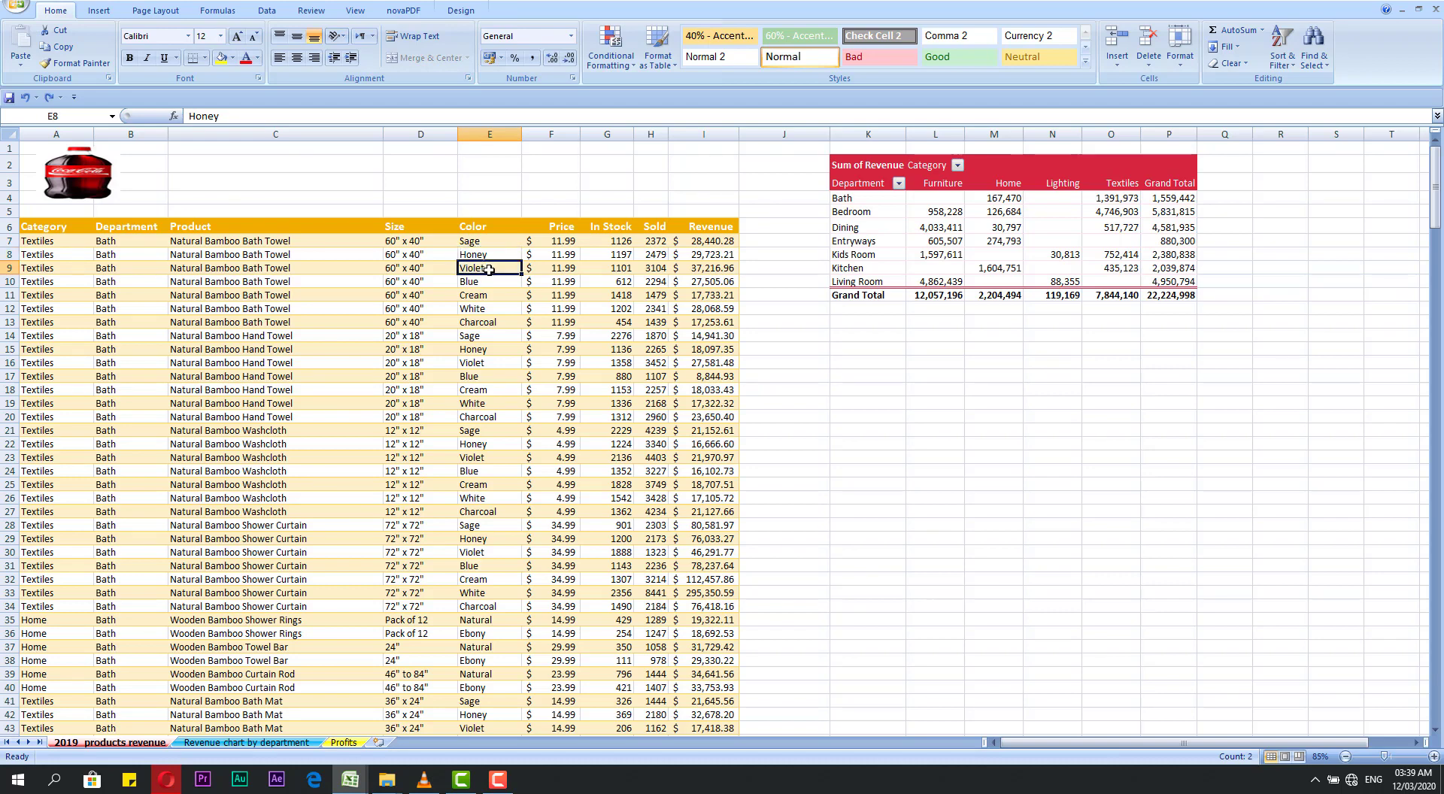
pyautogui.moveTo(488, 257); pyautogui.dragTo(486, 361)
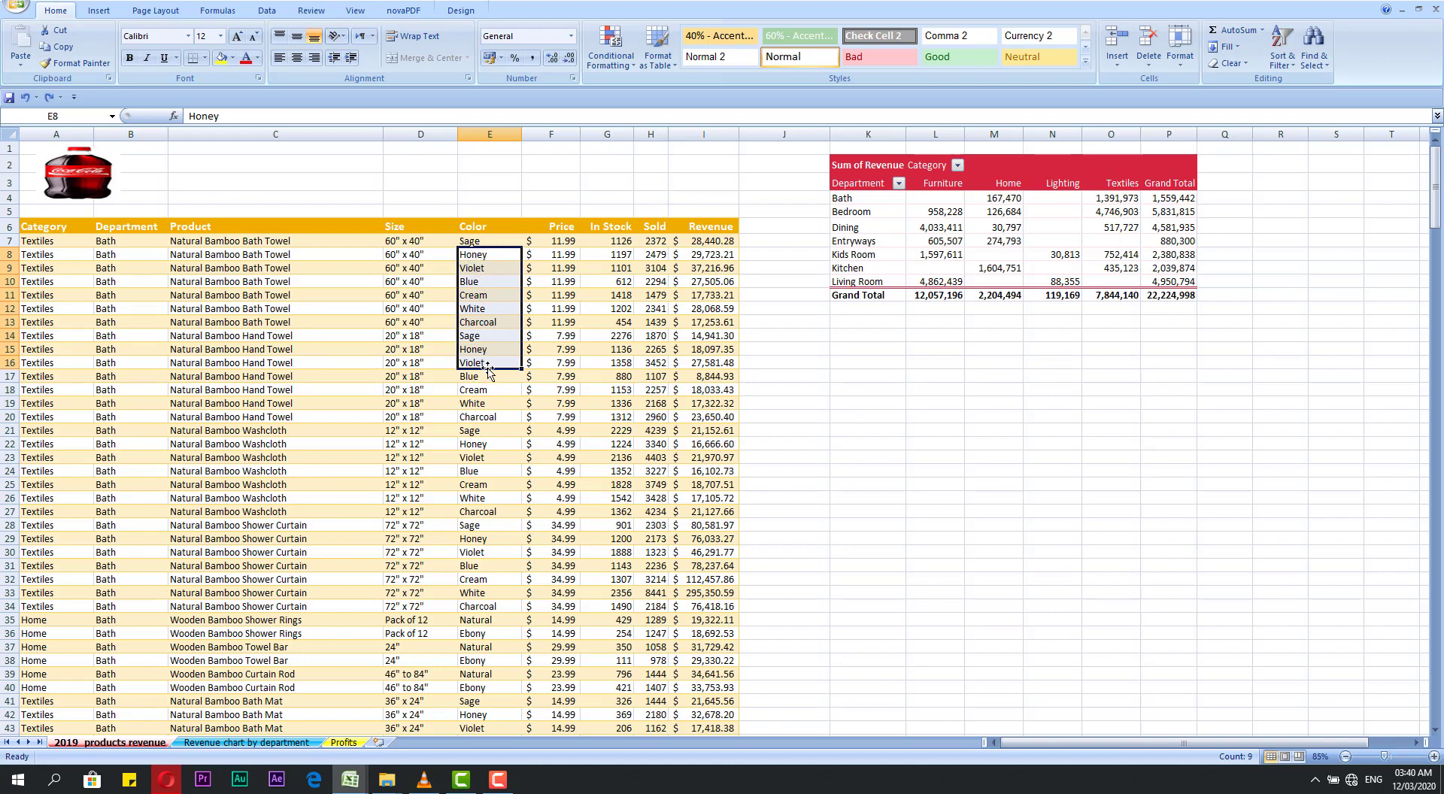
pyautogui.moveTo(488, 370); pyautogui.dragTo(862, 442)
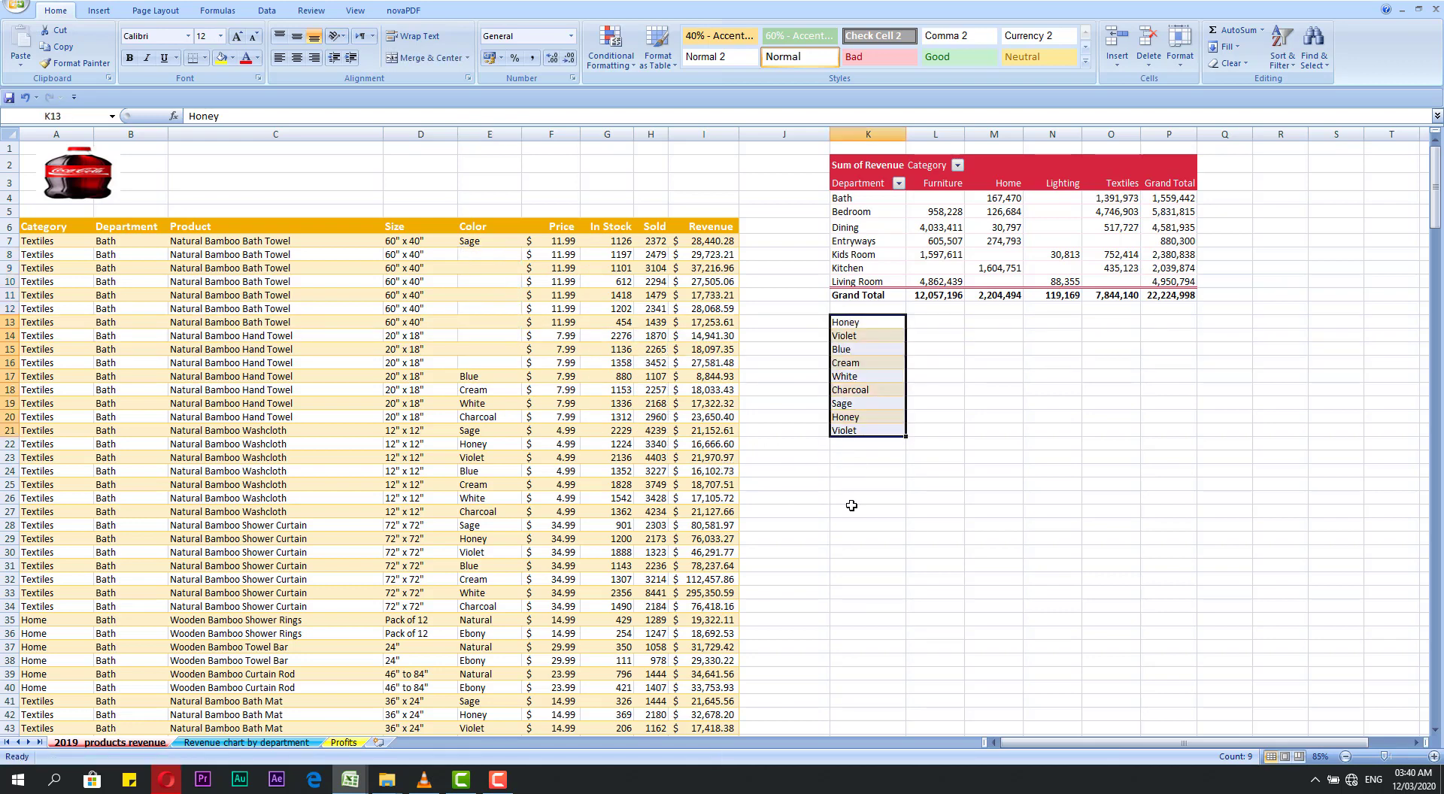
pyautogui.hotkey('ctrl', 'z')
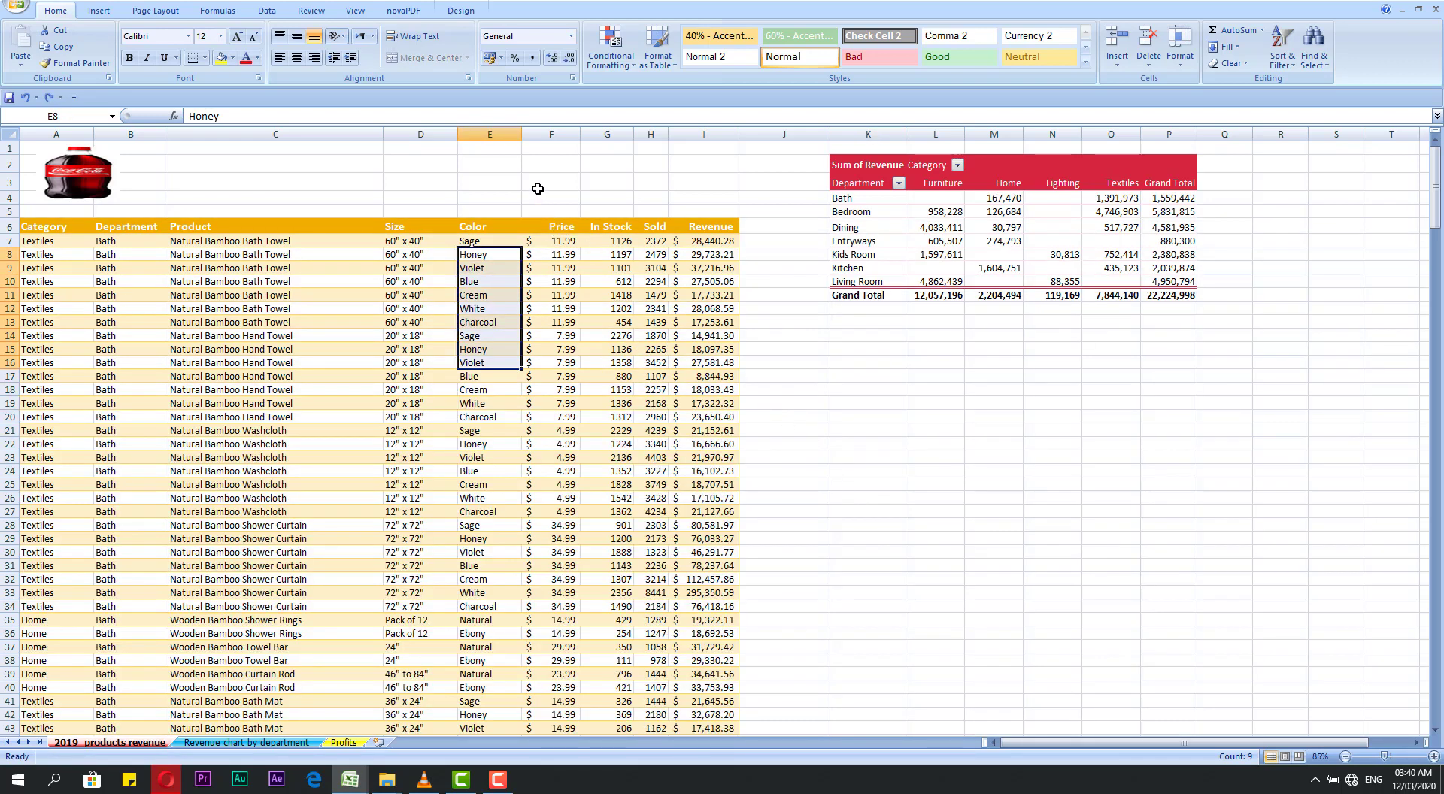
# Step: Select the whole Color column E, insert a blank column before it, and undo the insertion
pyautogui.click(501, 200)
pyautogui.click(491, 178)
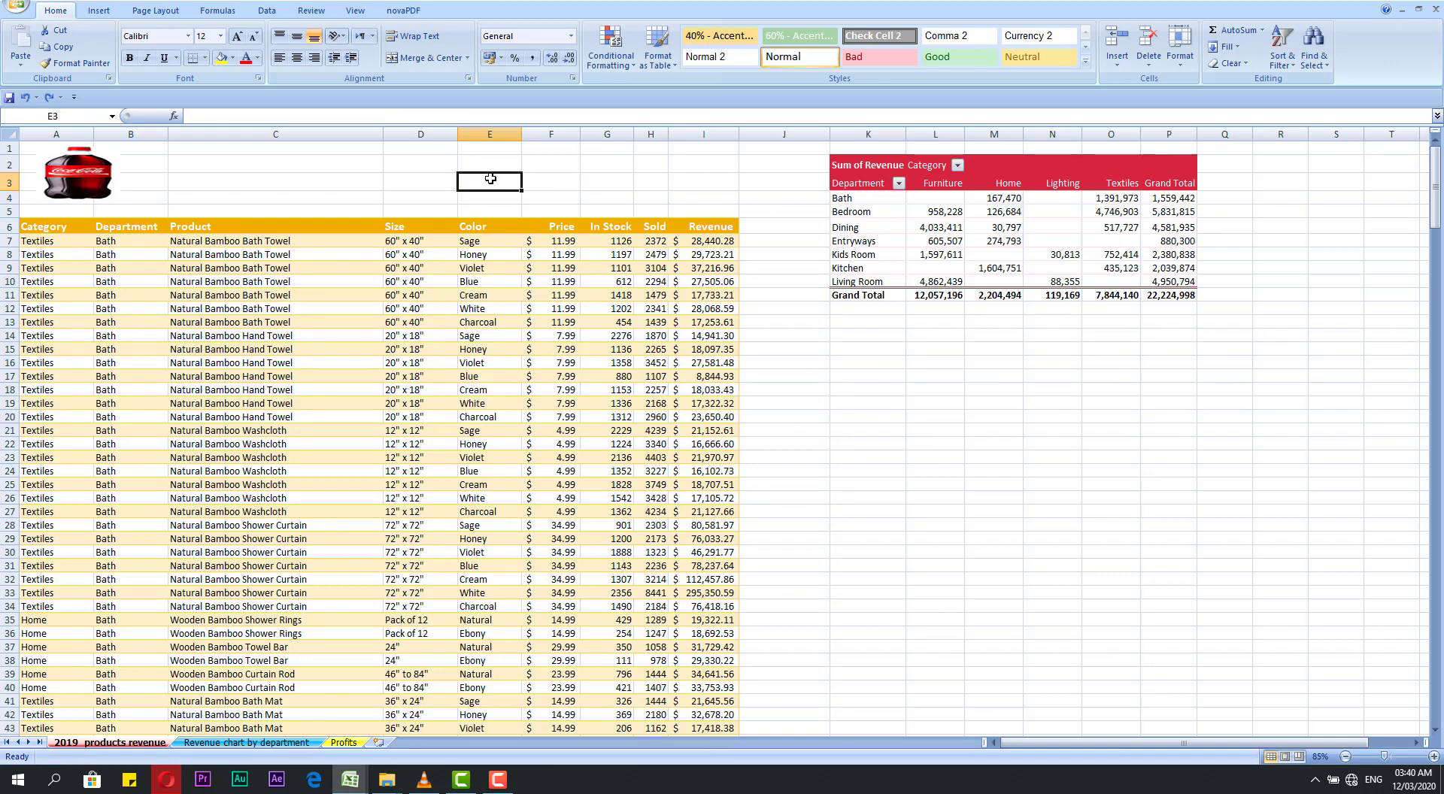
pyautogui.click(492, 133)
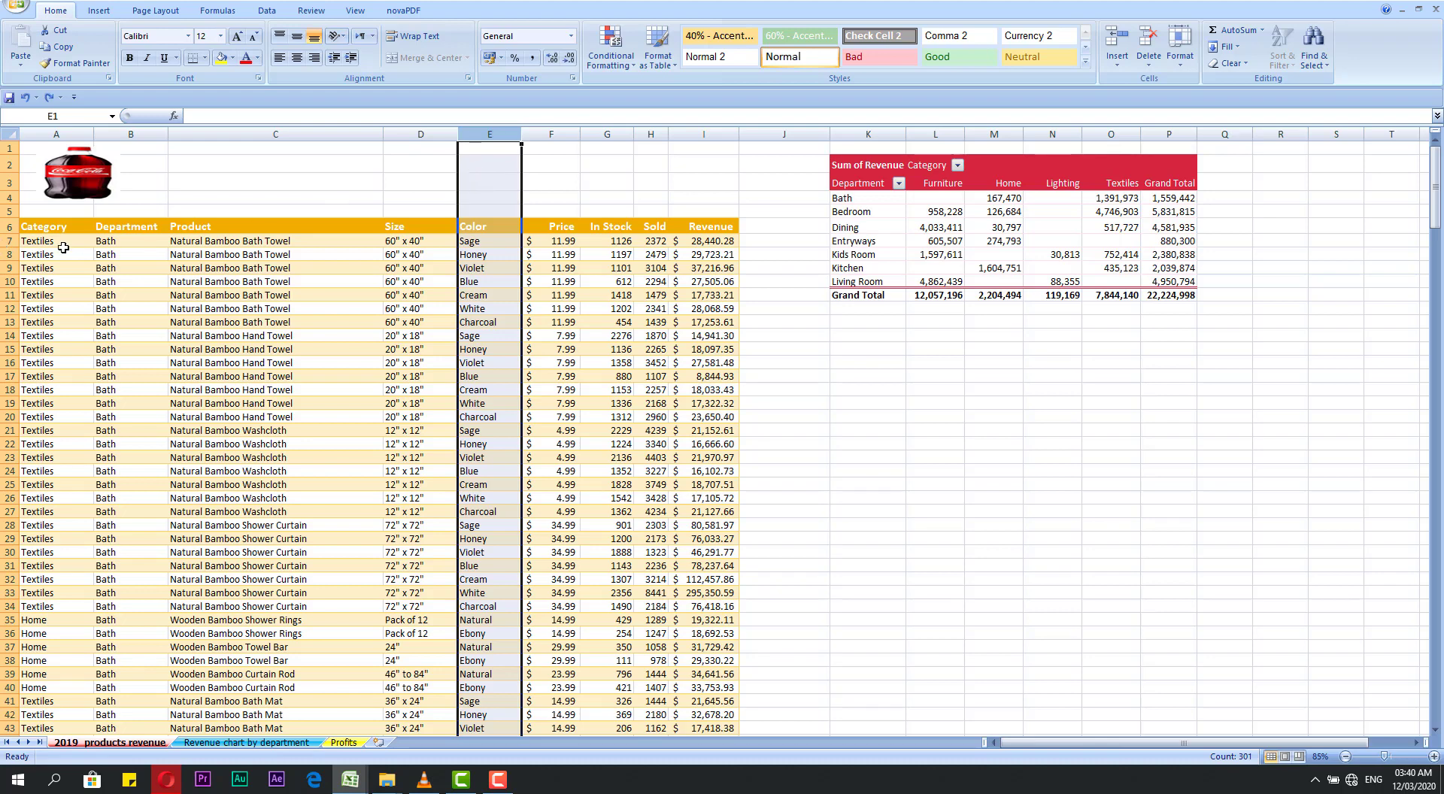
pyautogui.click(482, 182)
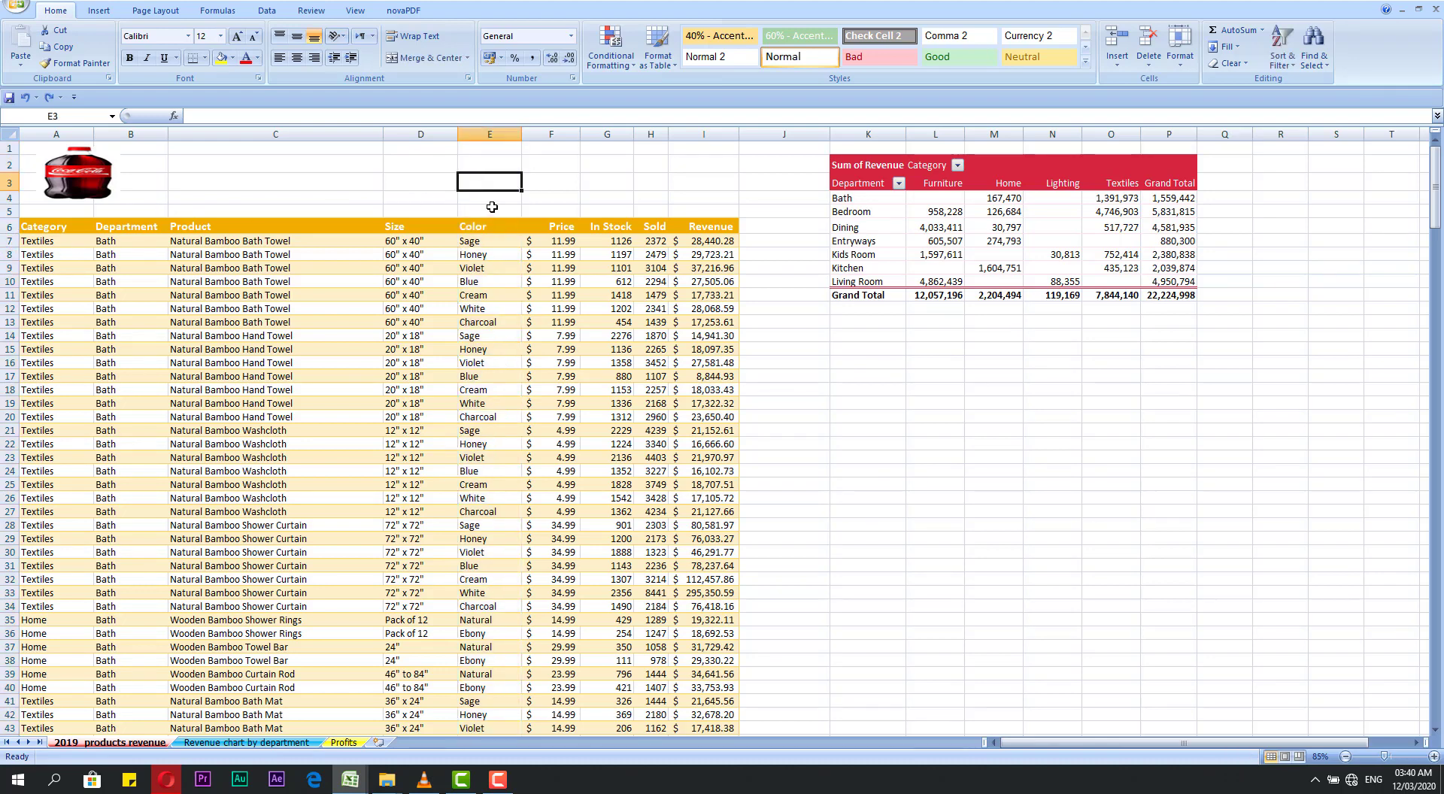
pyautogui.click(500, 150)
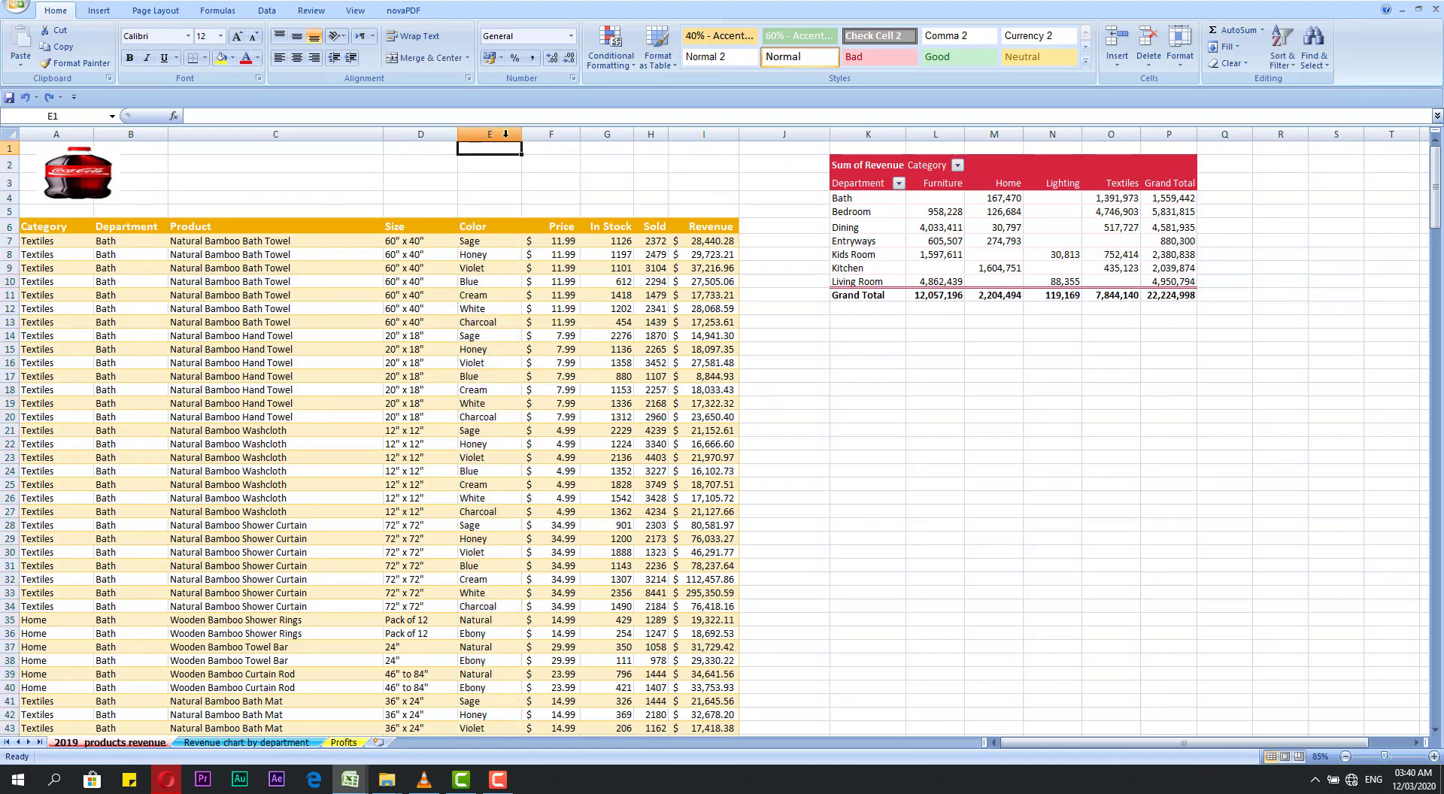
pyautogui.click(496, 136)
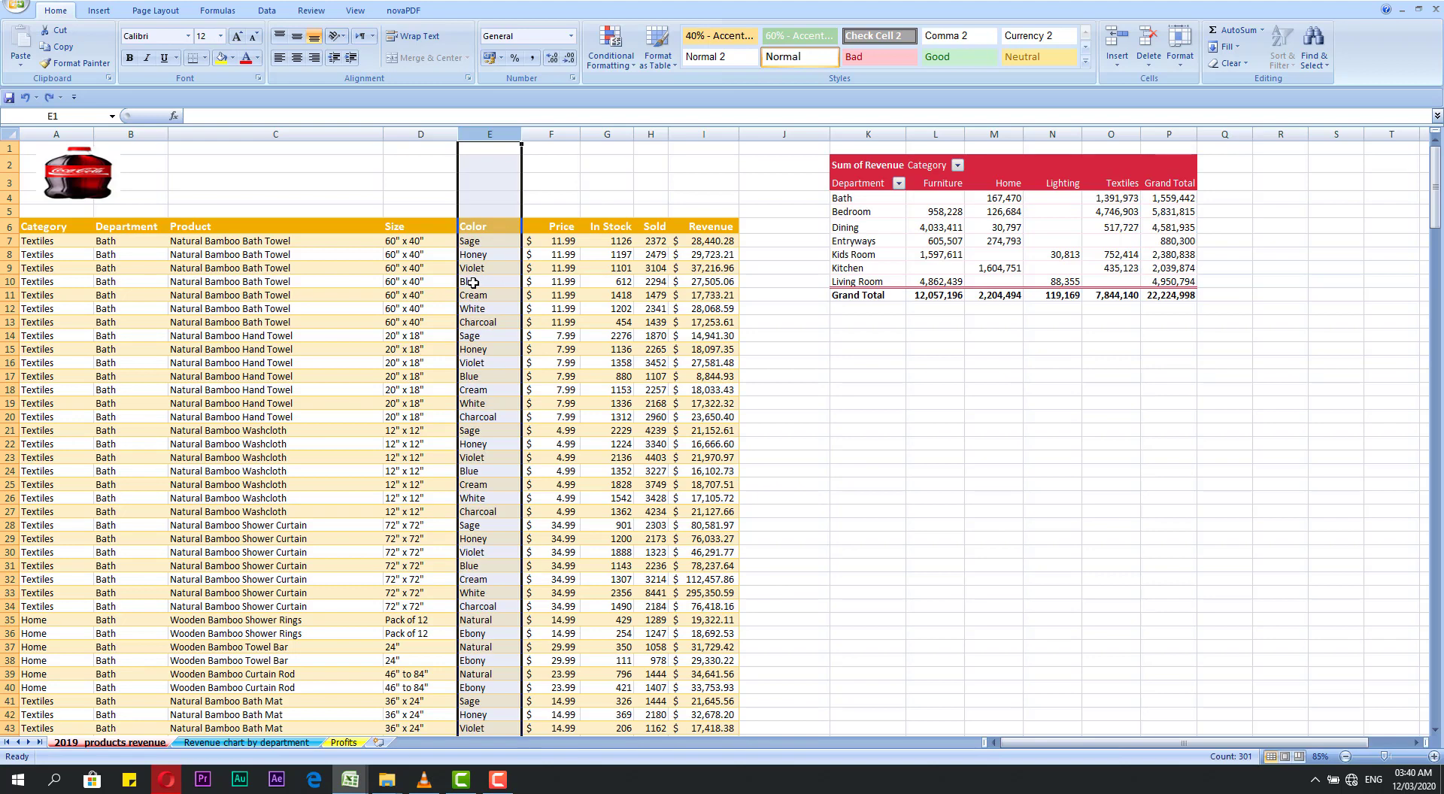
pyautogui.rightClick(493, 137)
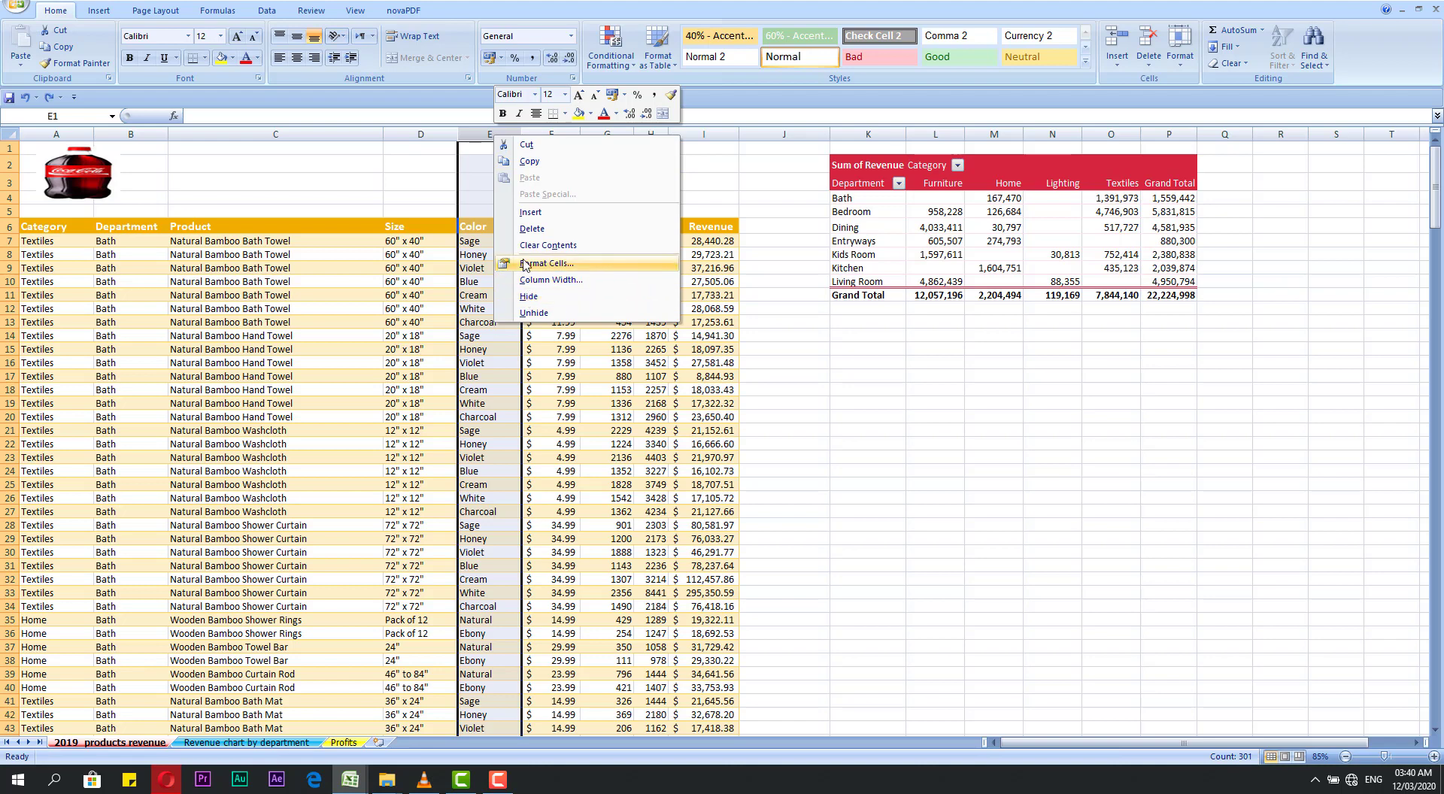
pyautogui.click(531, 212)
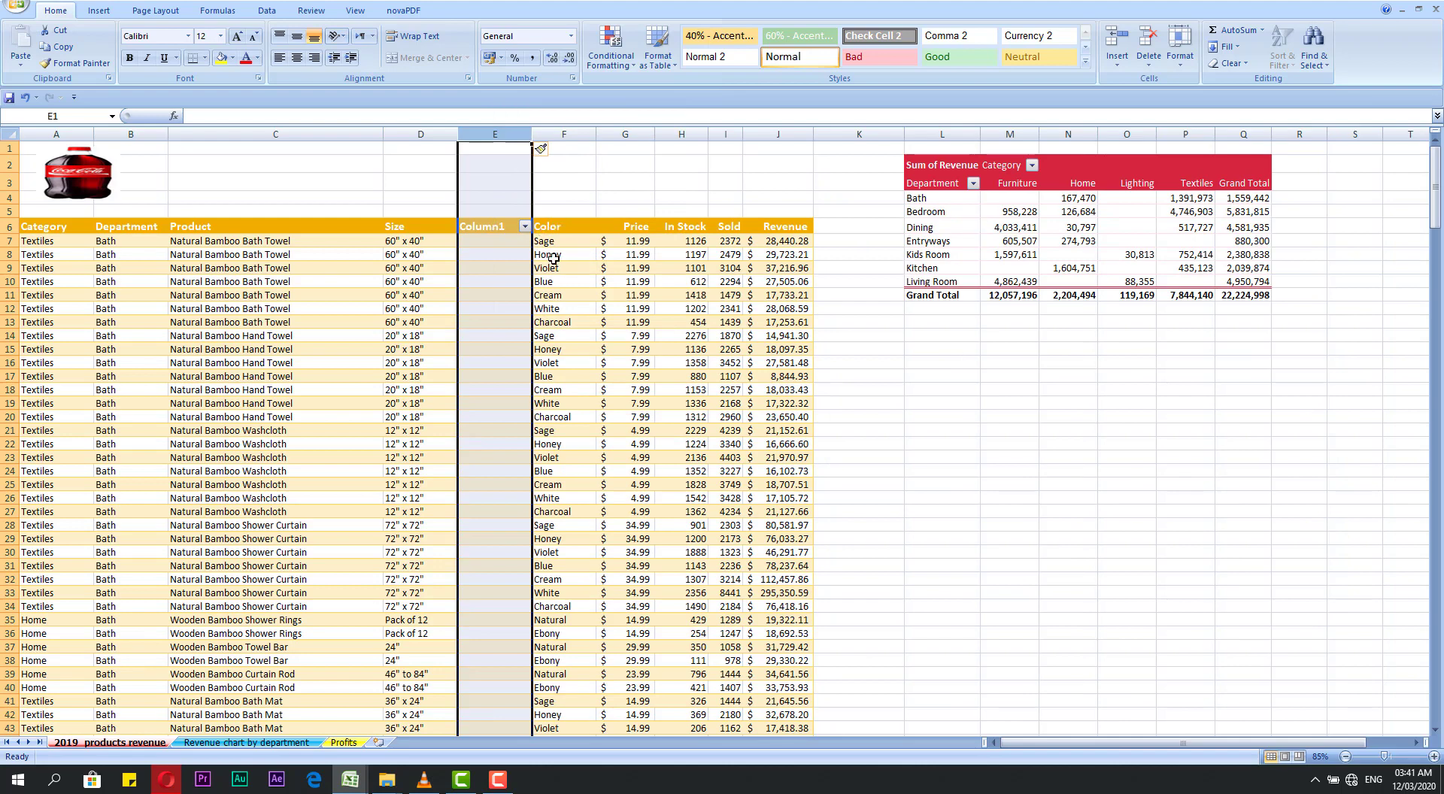
pyautogui.hotkey('ctrl', 'z')
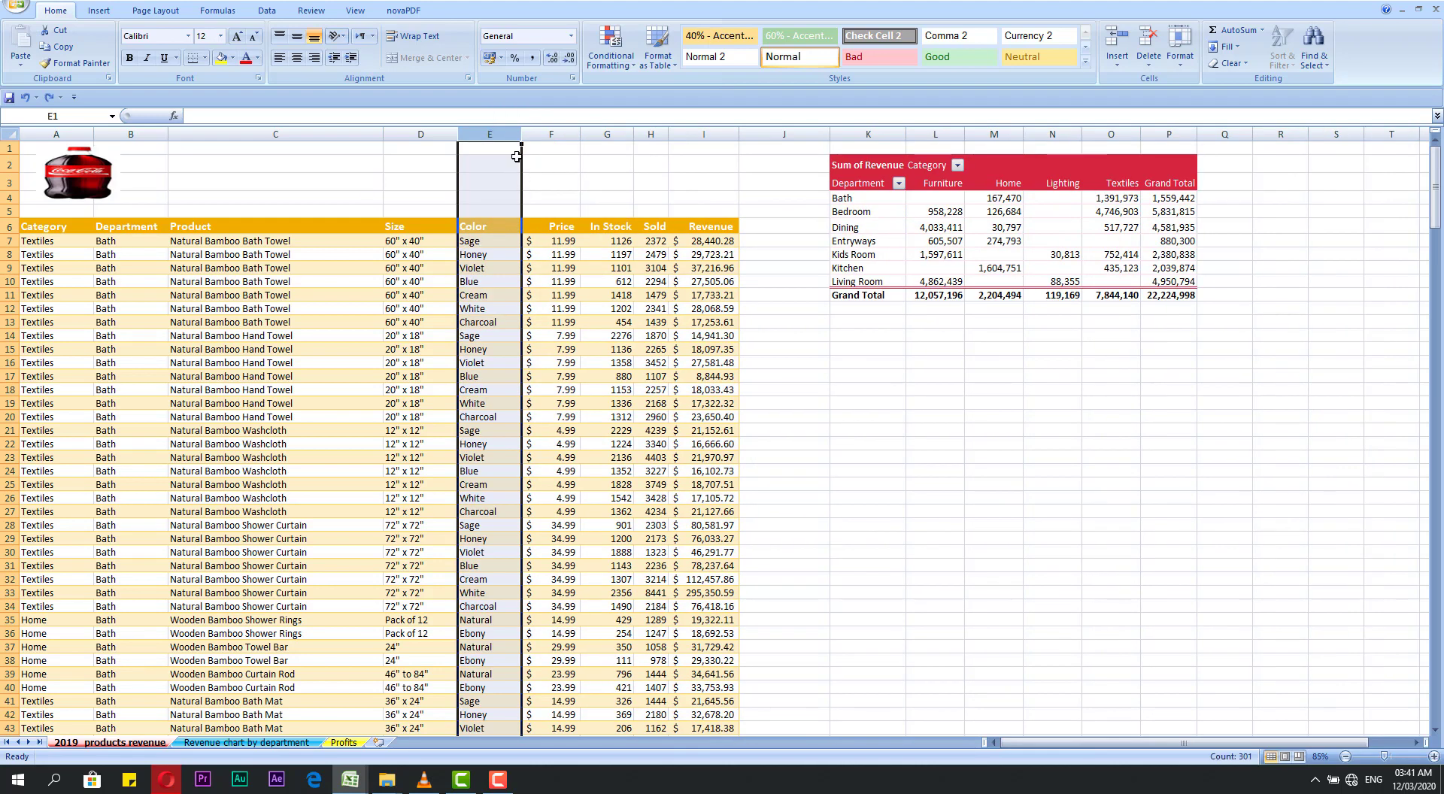
# Step: Delete the entire Color column E, and undo the deletion
pyautogui.rightClick(500, 135)
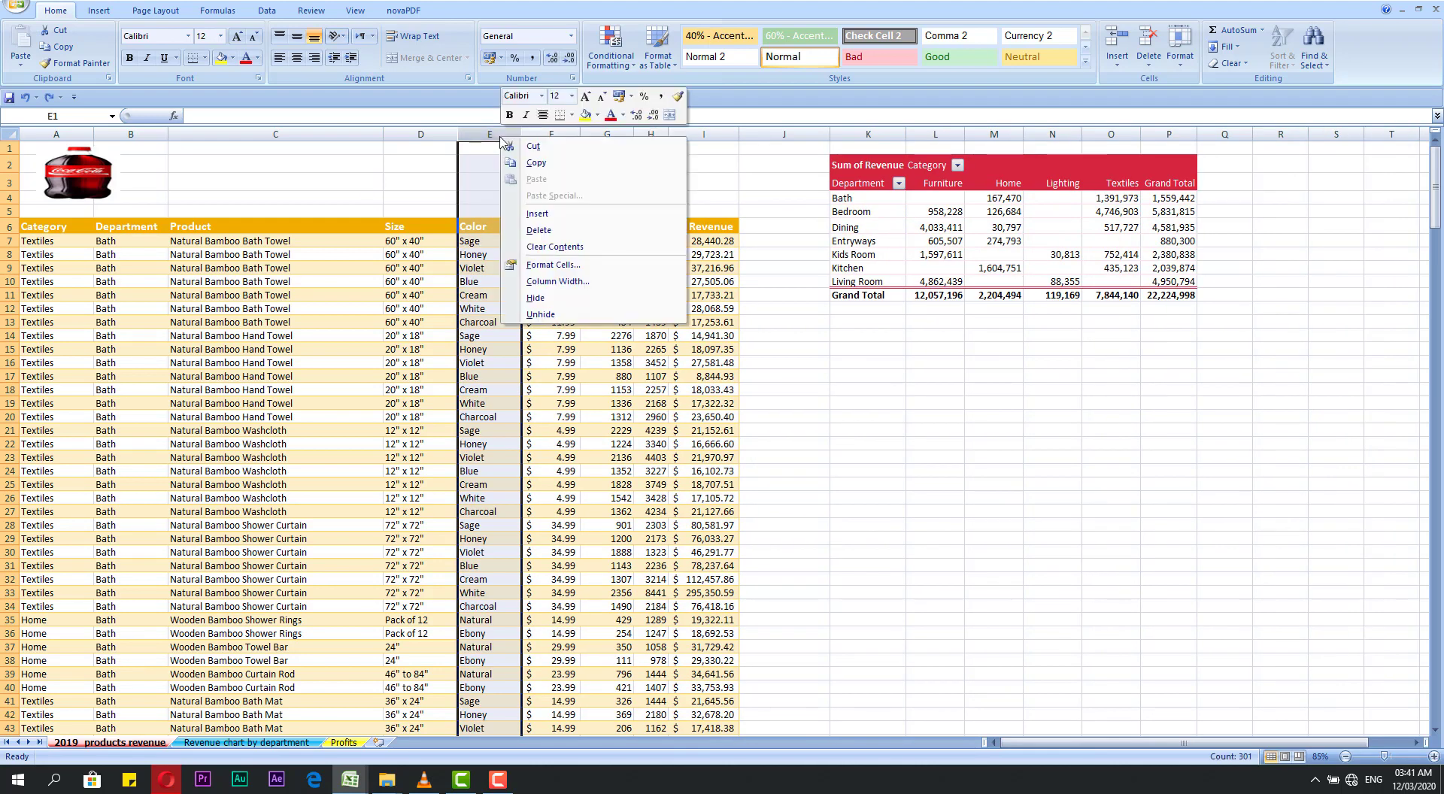
pyautogui.click(539, 230)
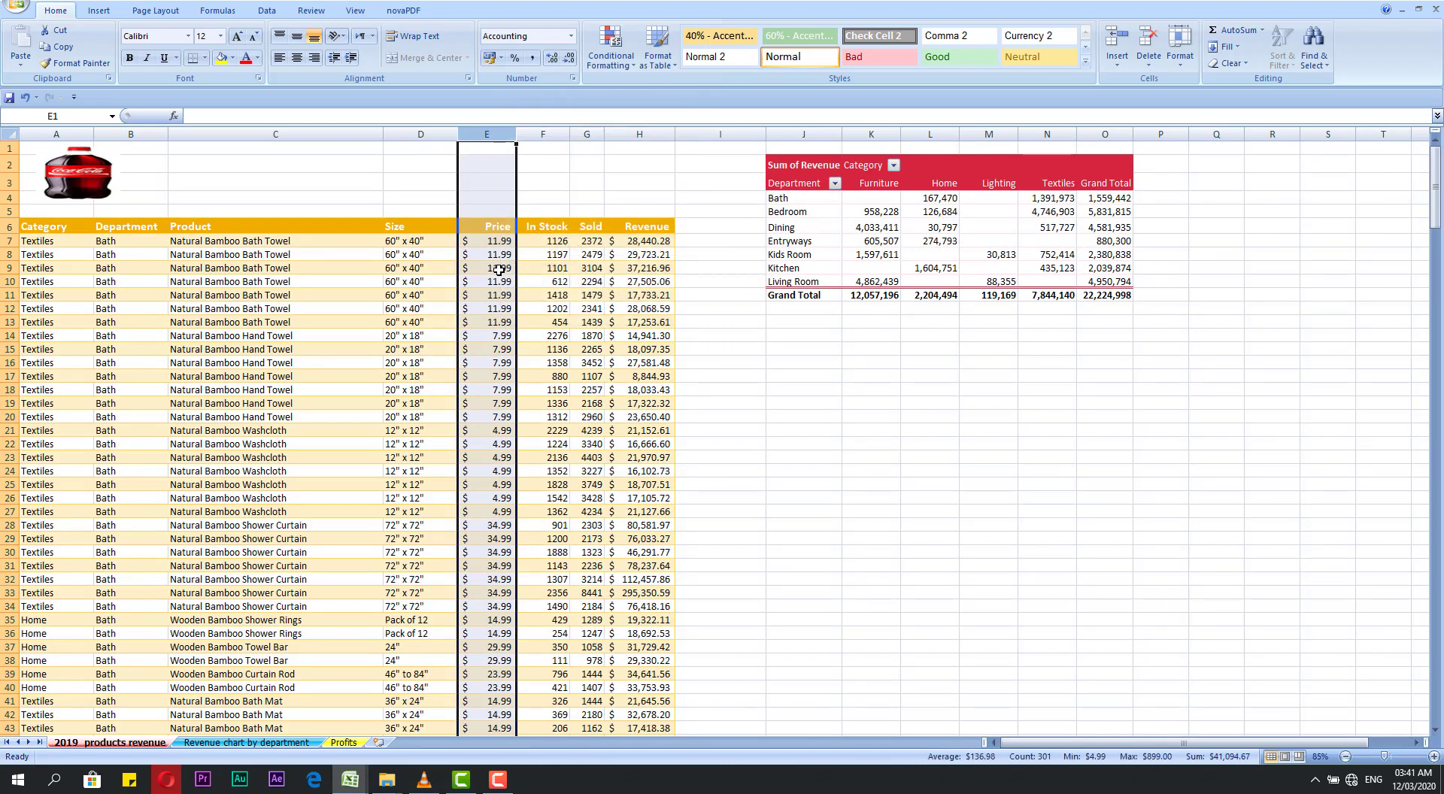
pyautogui.hotkey('ctrl', 'z')
# Step: Widen the Color column E to about three times its width, and narrow it to slightly less than its original width
pyautogui.rightClick(497, 136)
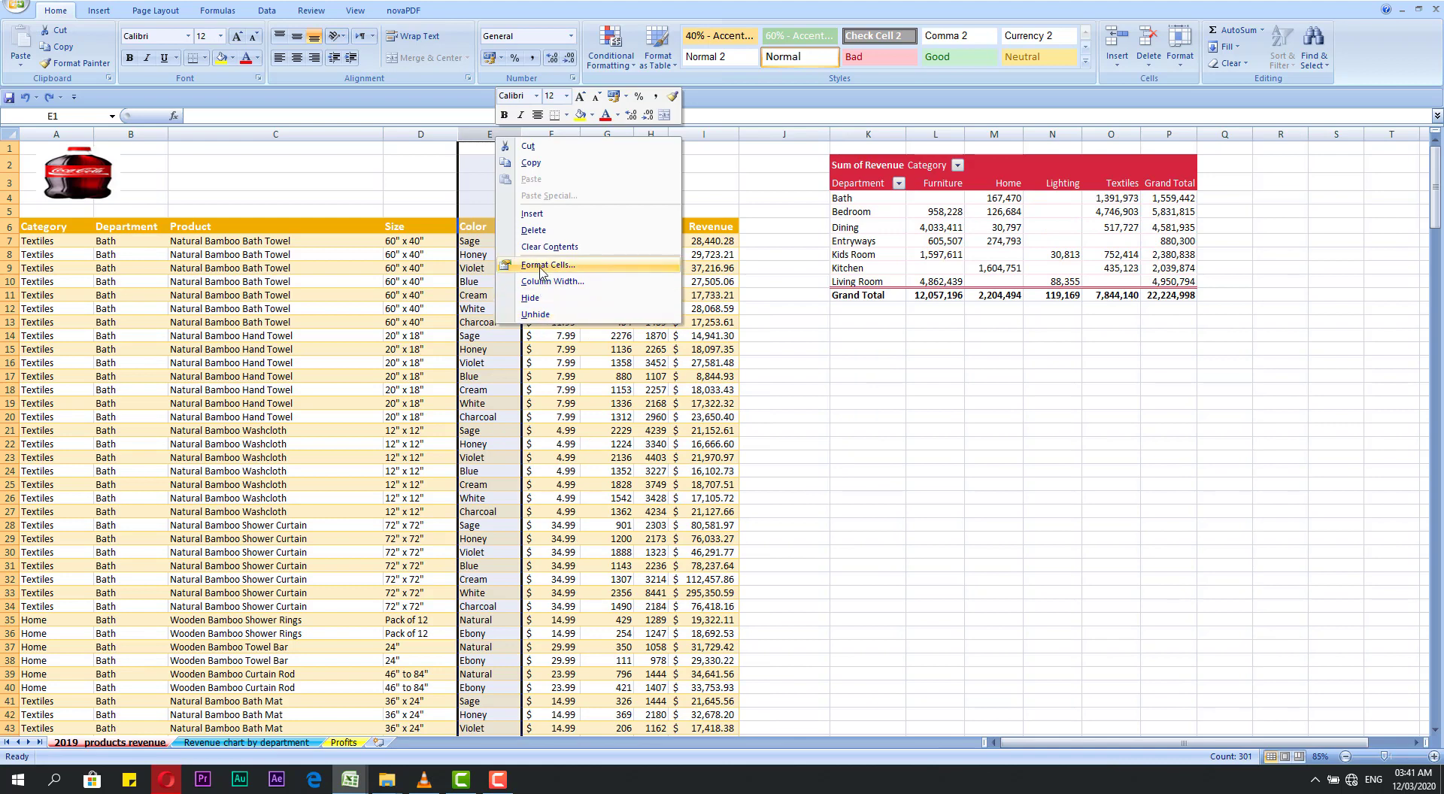
pyautogui.click(483, 177)
pyautogui.click(485, 157)
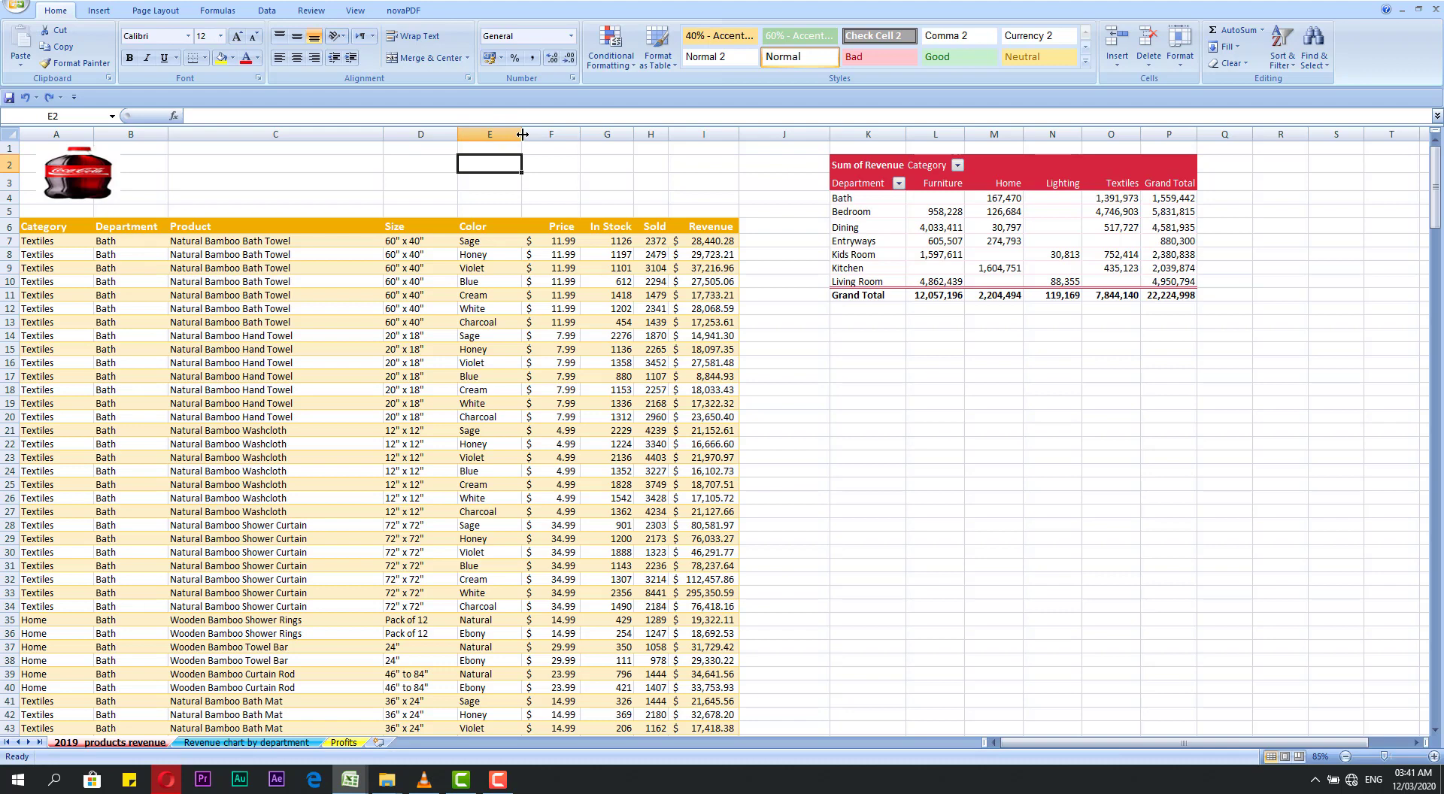
pyautogui.moveTo(523, 134); pyautogui.dragTo(649, 134)
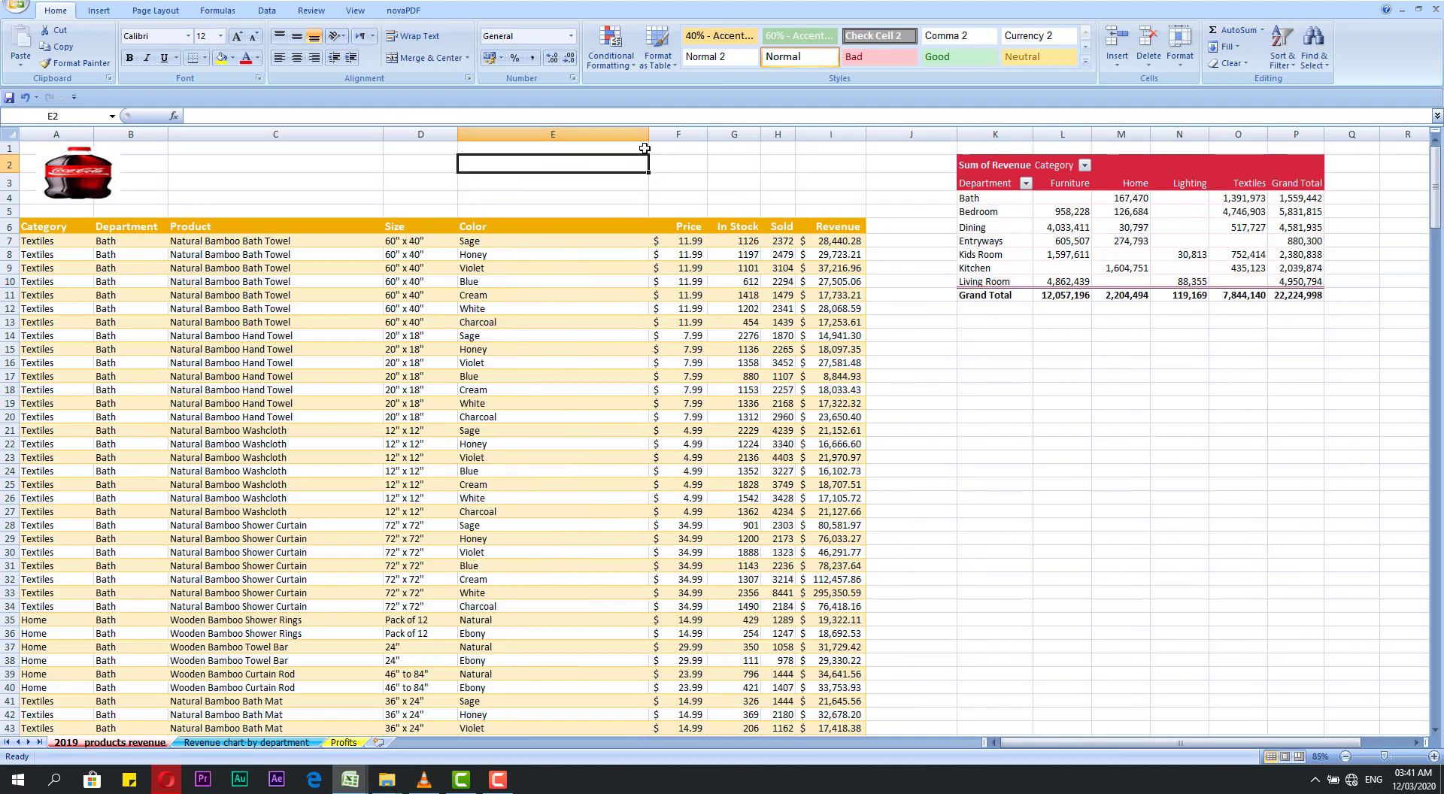
pyautogui.moveTo(650, 133); pyautogui.dragTo(517, 134)
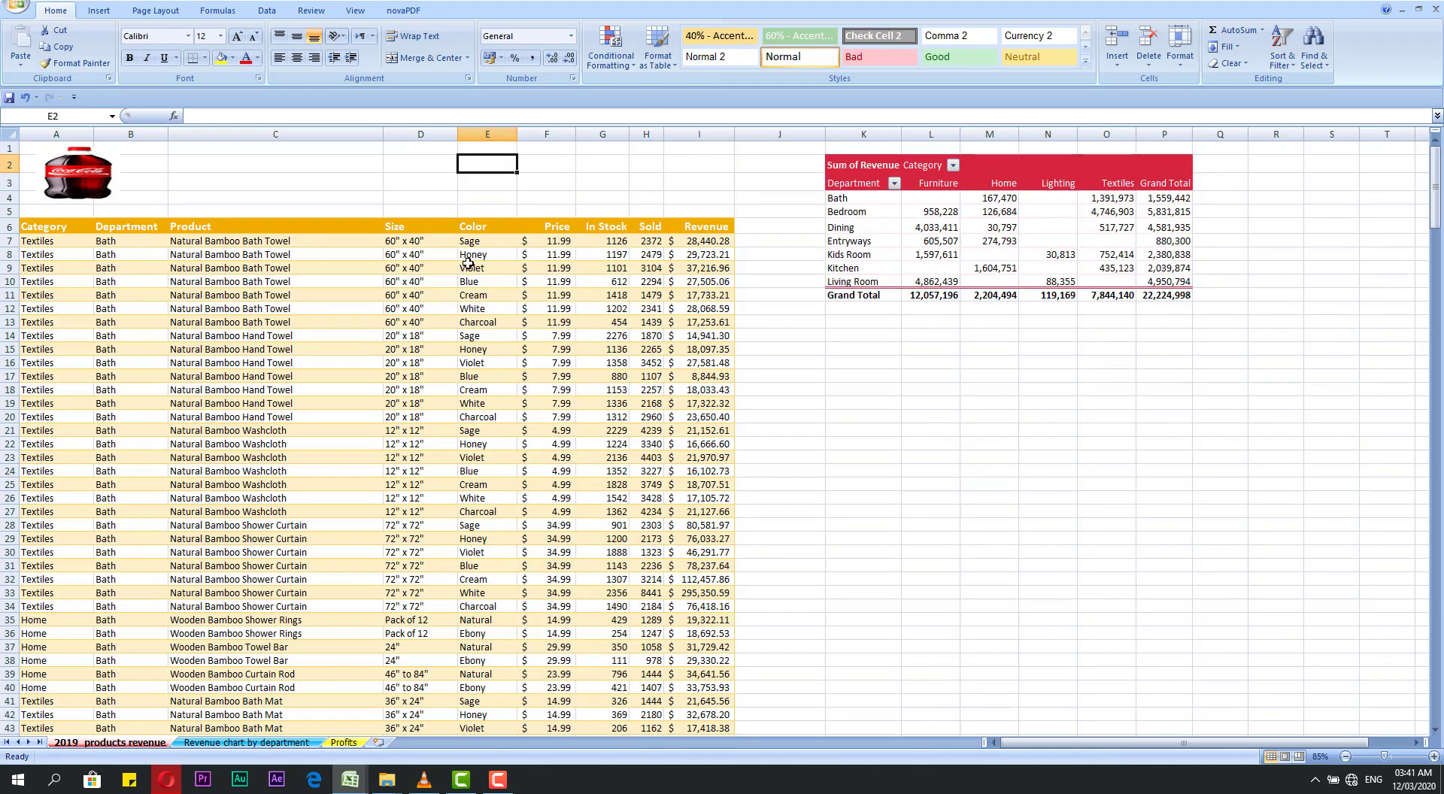
pyautogui.click(497, 140)
# Step: Select the whole of row 7 and make it slightly taller
pyautogui.click(68, 254)
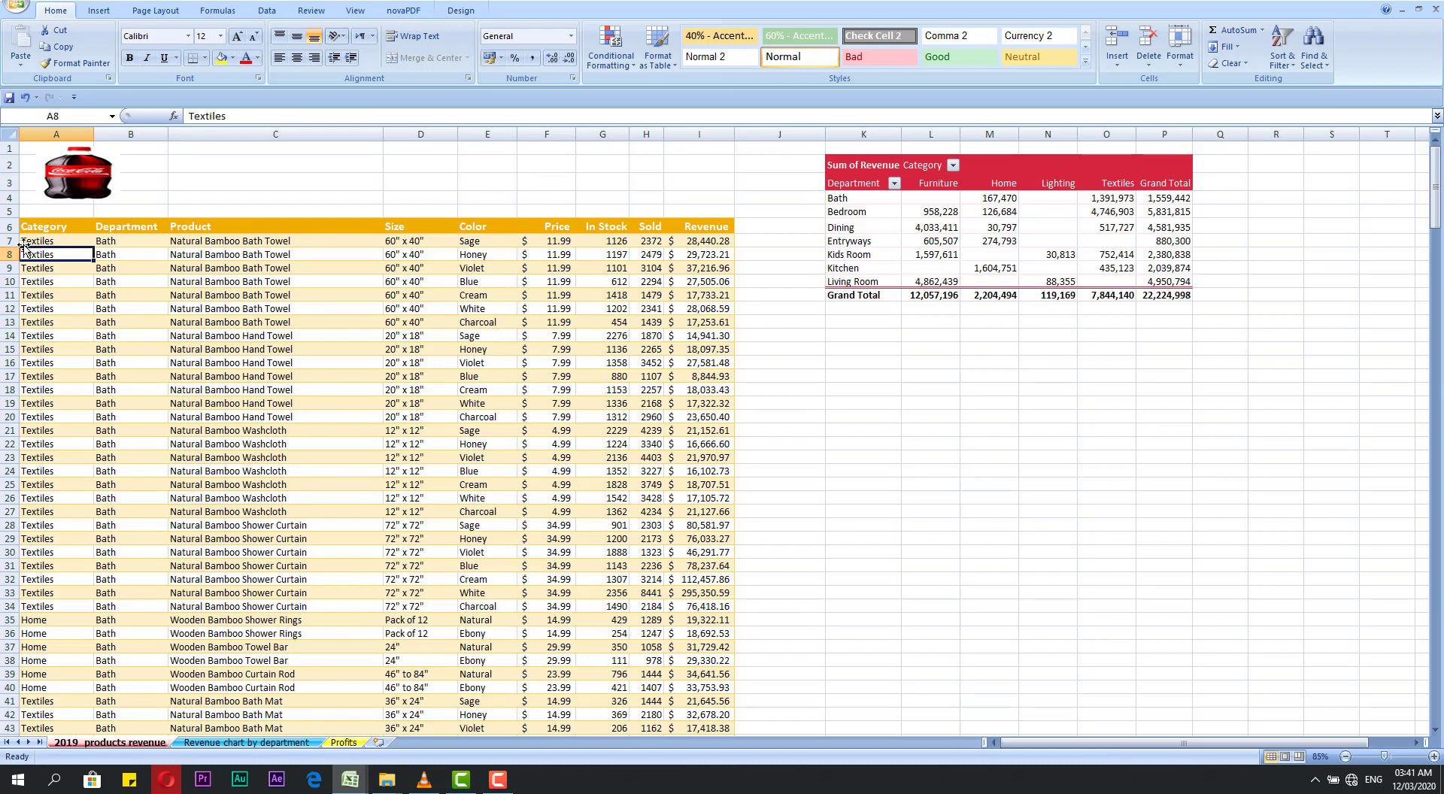
pyautogui.click(10, 244)
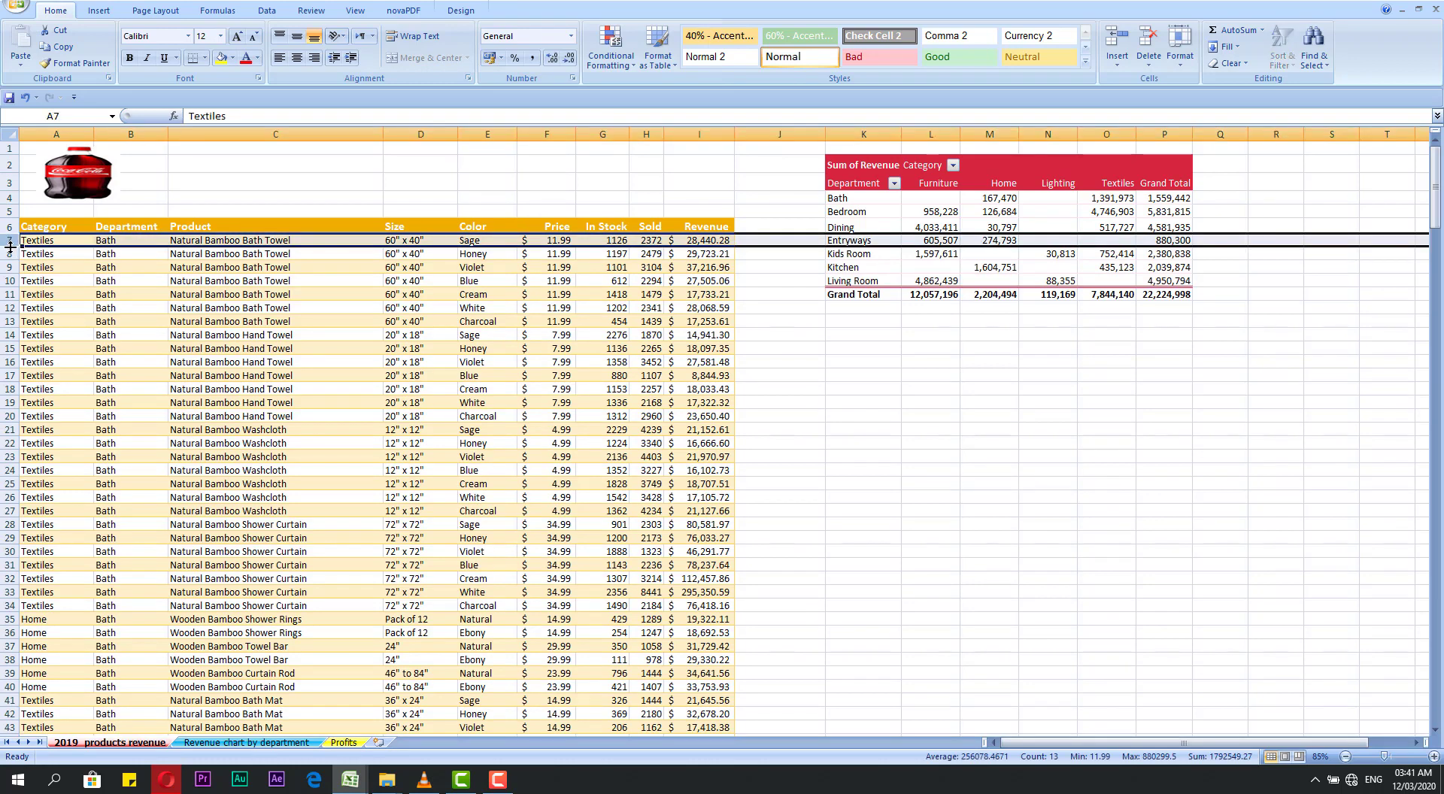
pyautogui.moveTo(10, 245)
pyautogui.mouseDown()
pyautogui.moveTo(3, 281)
pyautogui.moveTo(3, 250)
pyautogui.mouseUp()
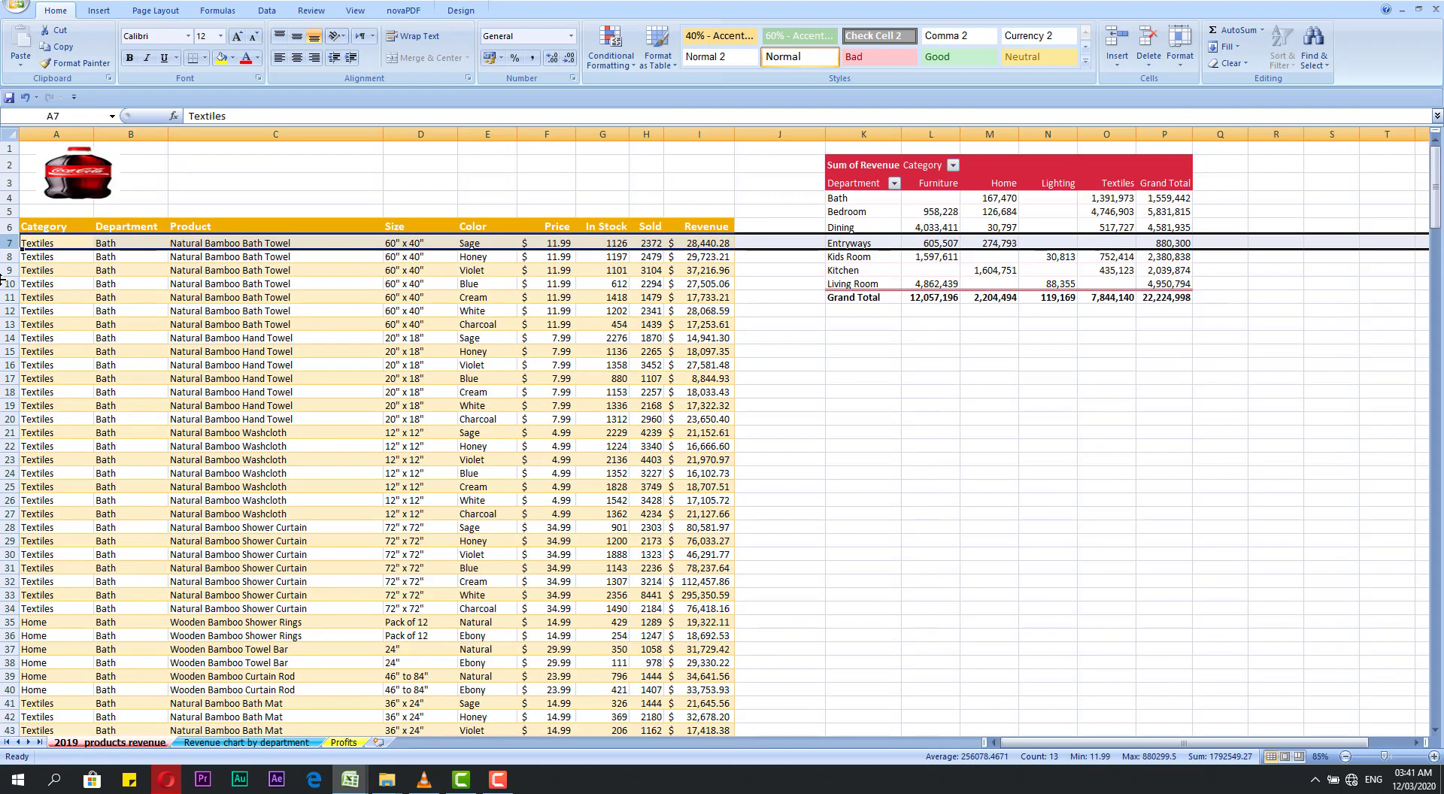
# Step: Try to insert a new row above row 7
pyautogui.rightClick(9, 242)
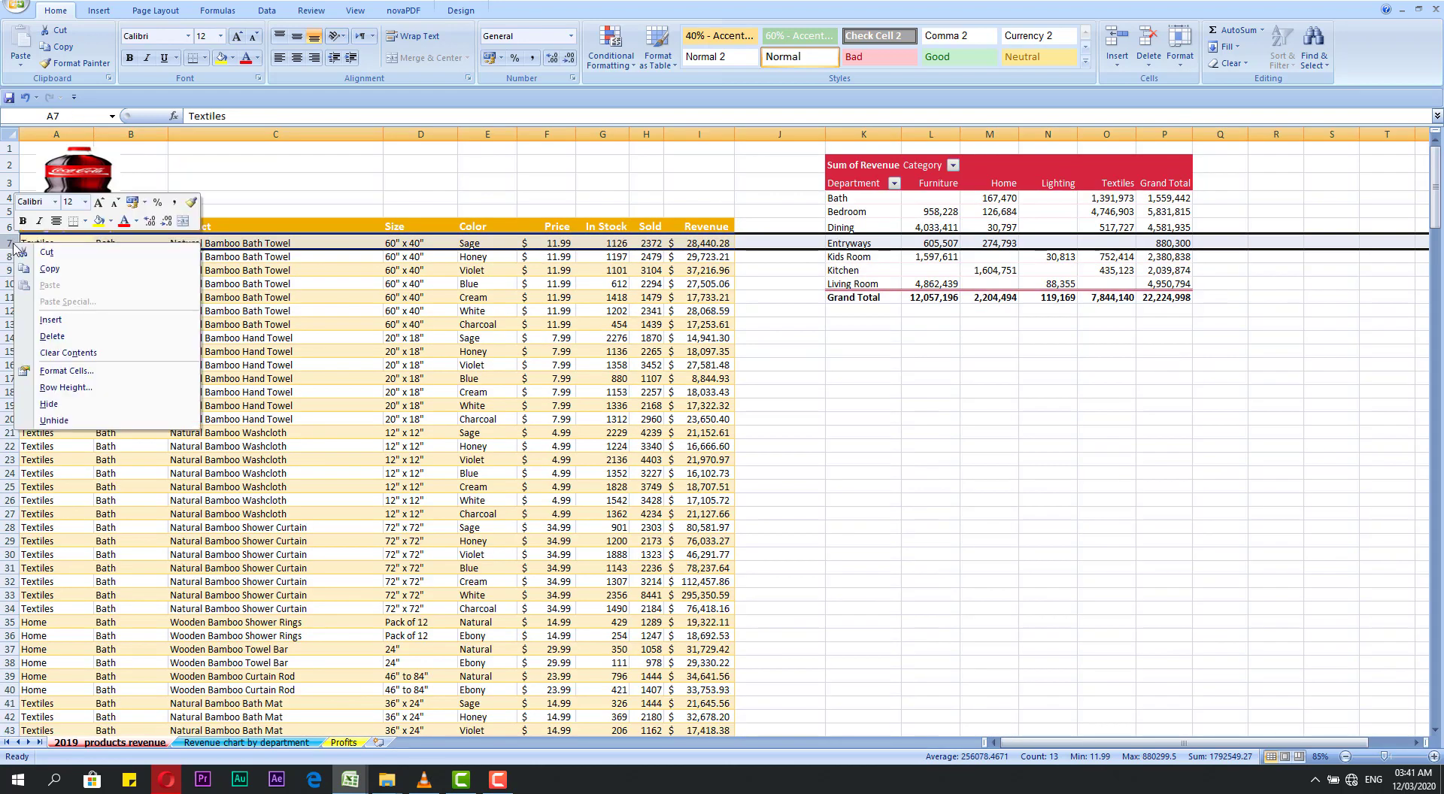
pyautogui.click(52, 322)
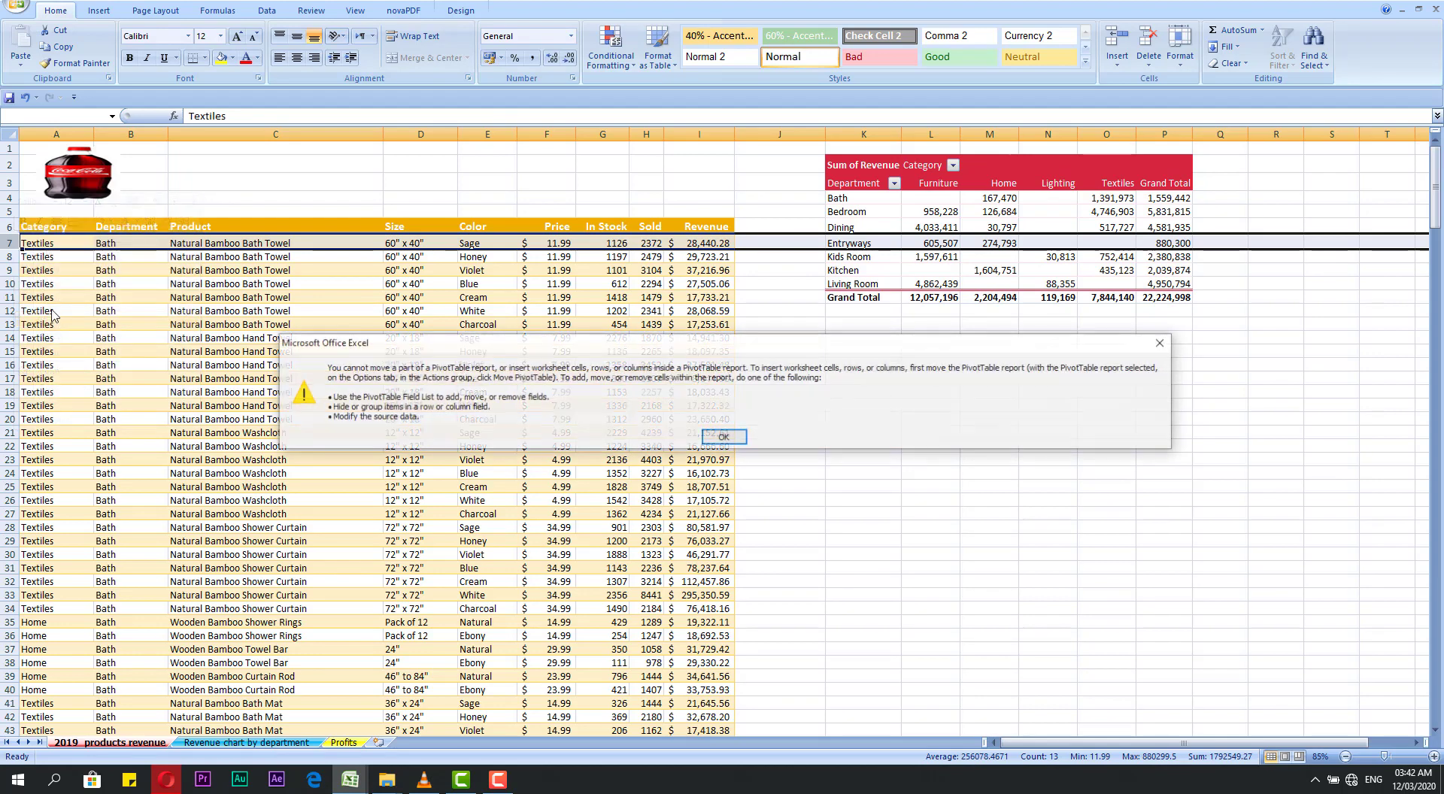
pyautogui.click(716, 442)
pyautogui.click(95, 281)
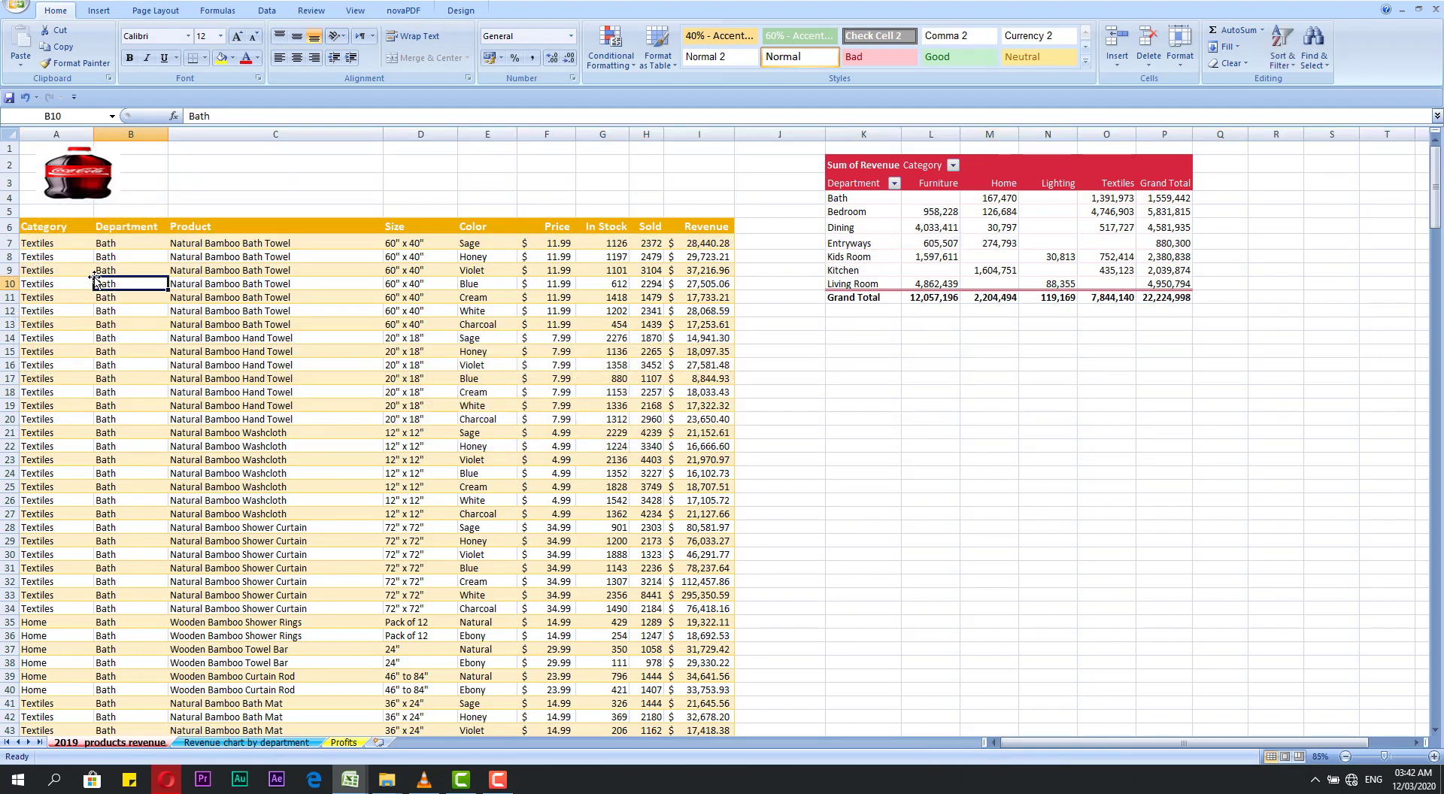
# Step: Undo the last height change of row 7, and select the empty cell J18
pyautogui.hotkey('ctrl', 'z')
pyautogui.click(798, 419)
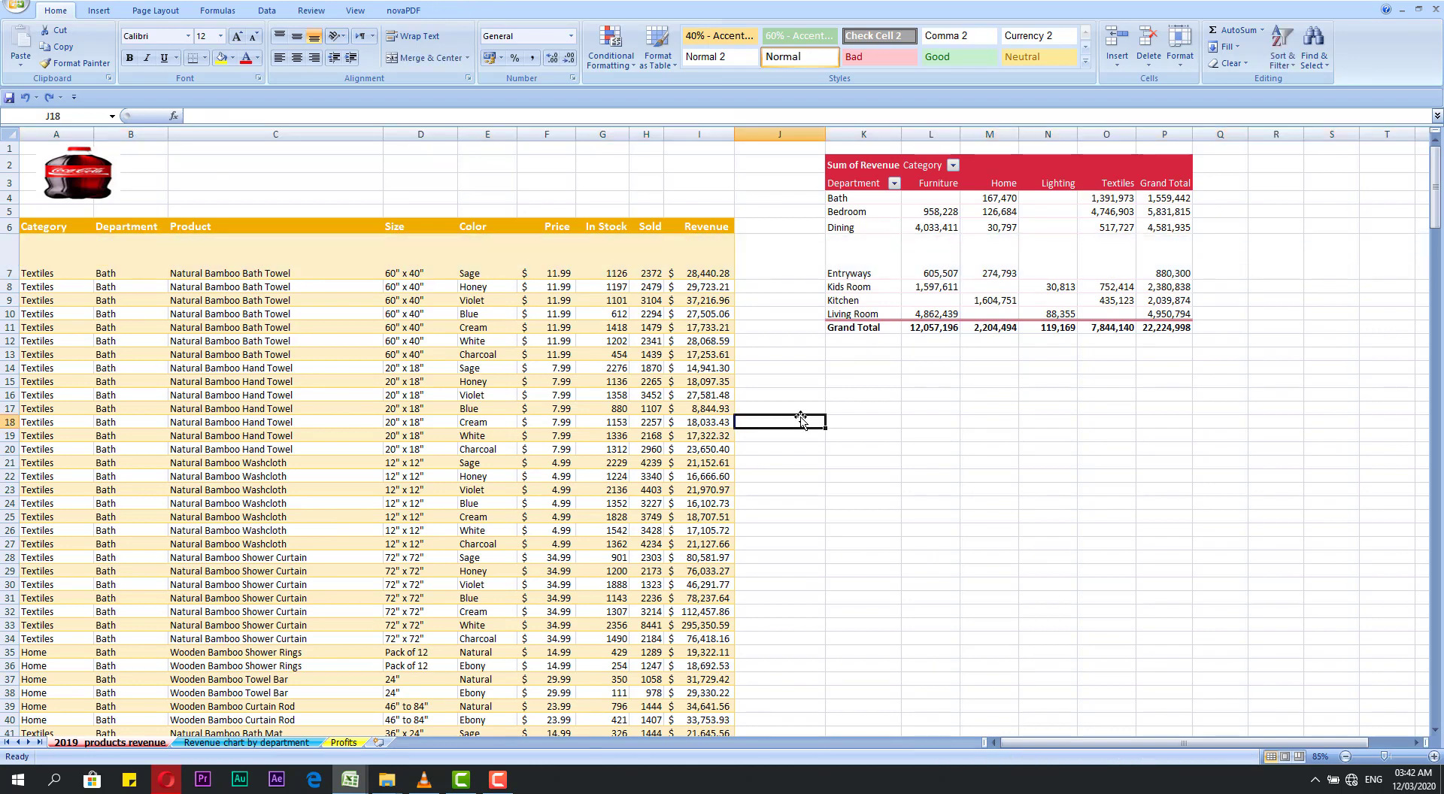
# Step: Select the empty cell E3, and show the context commands offered for the ribbon without applying any
pyautogui.click(498, 185)
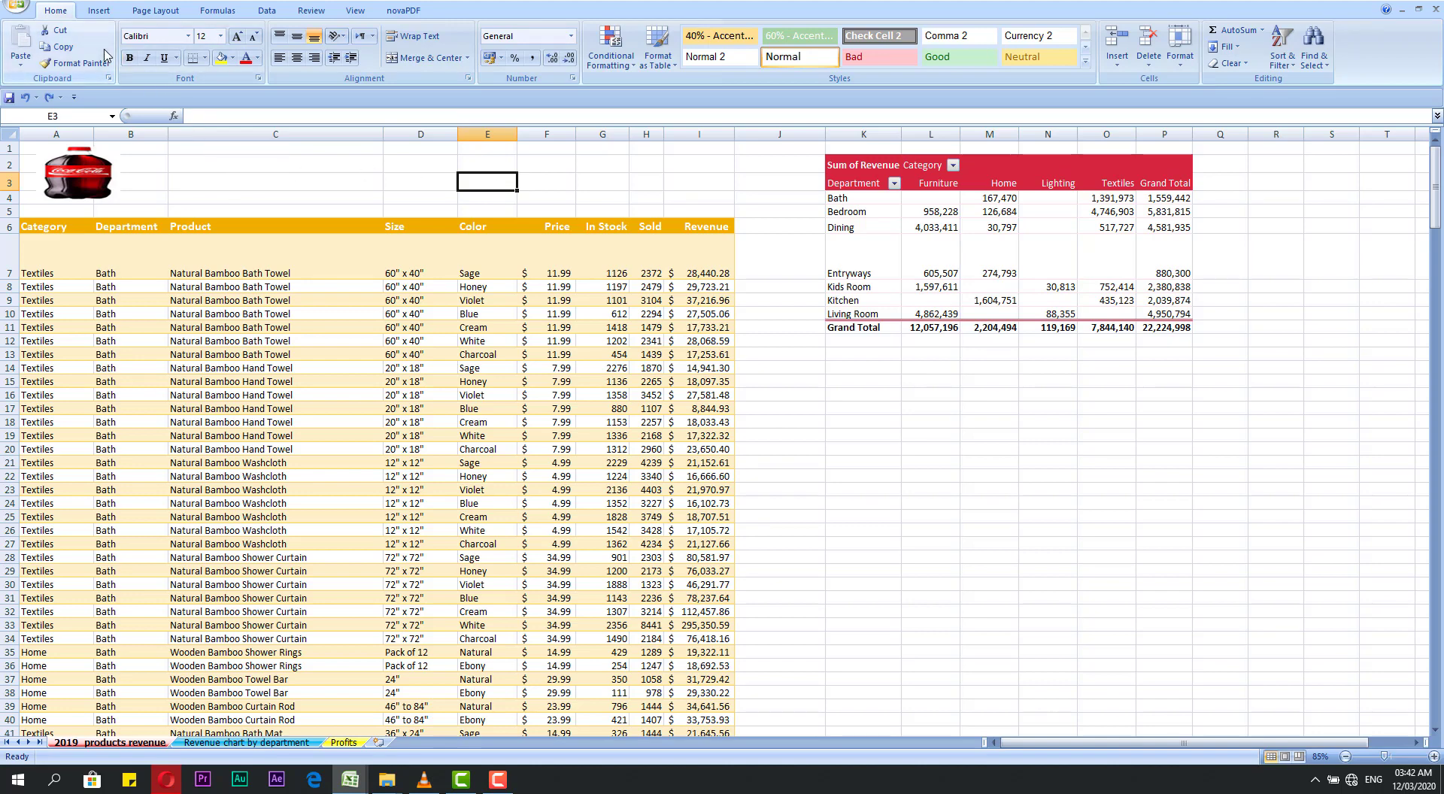
pyautogui.rightClick(260, 56)
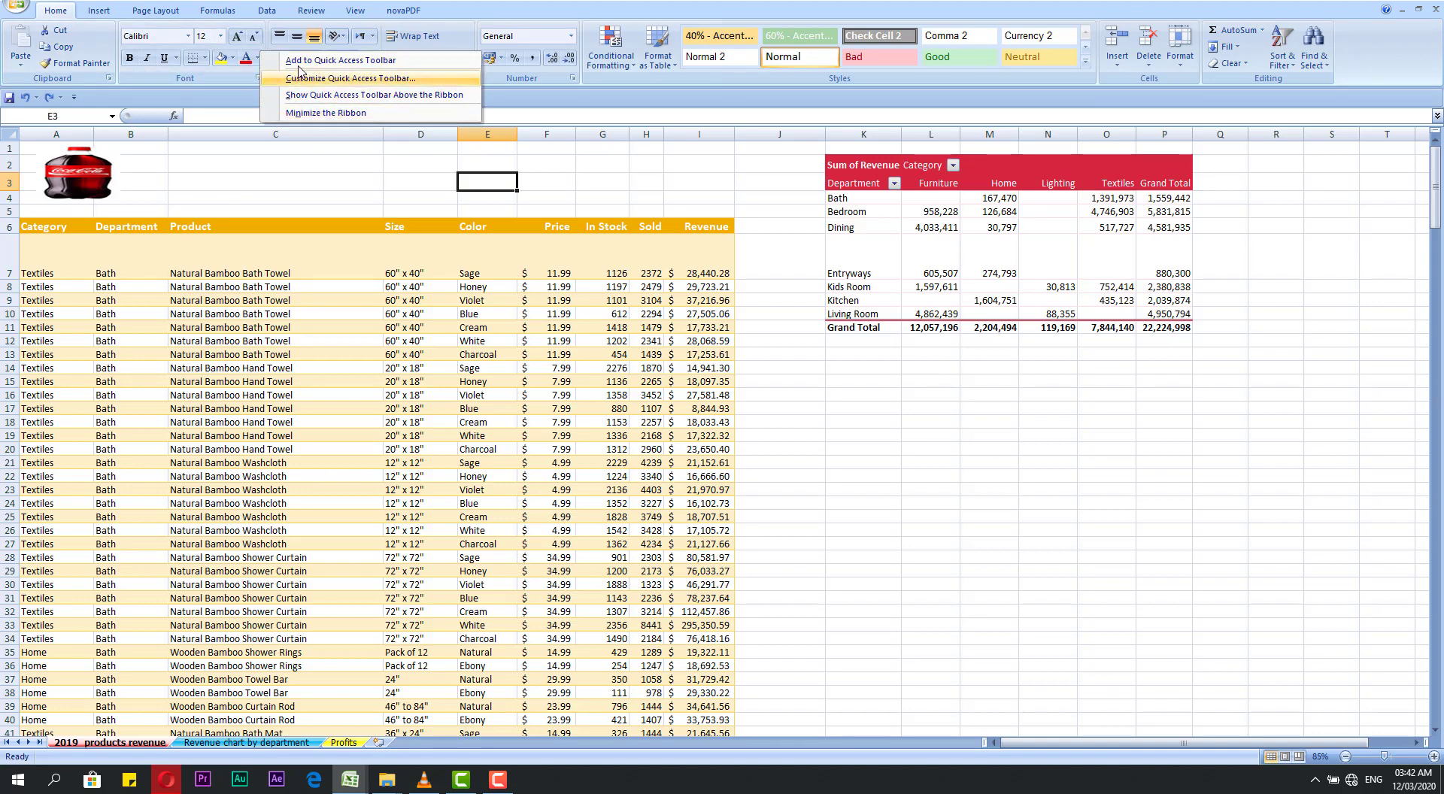
pyautogui.click(225, 153)
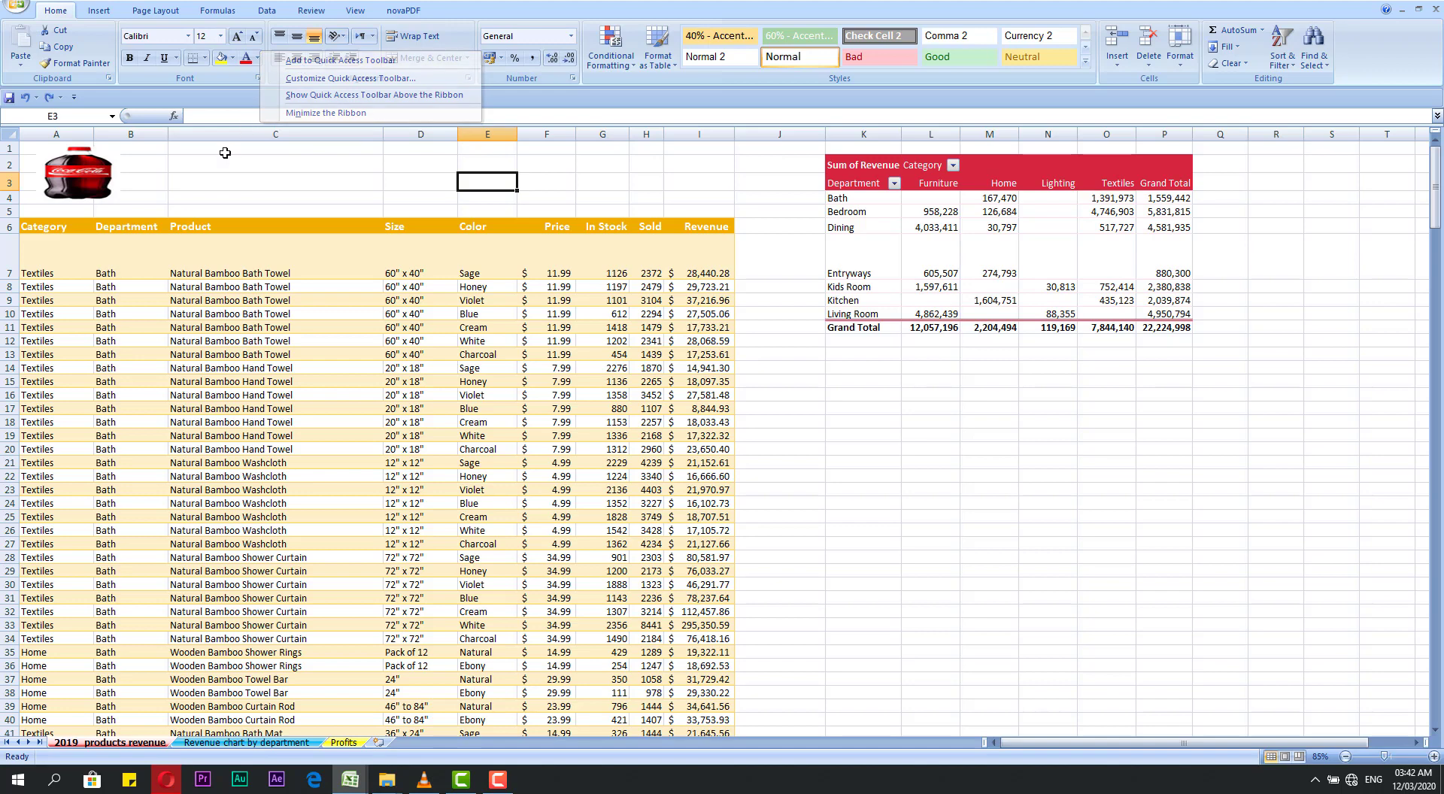
# Step: Show the context commands for the bottle picture above the table, and close them by selecting the empty cell C3
pyautogui.click(92, 177)
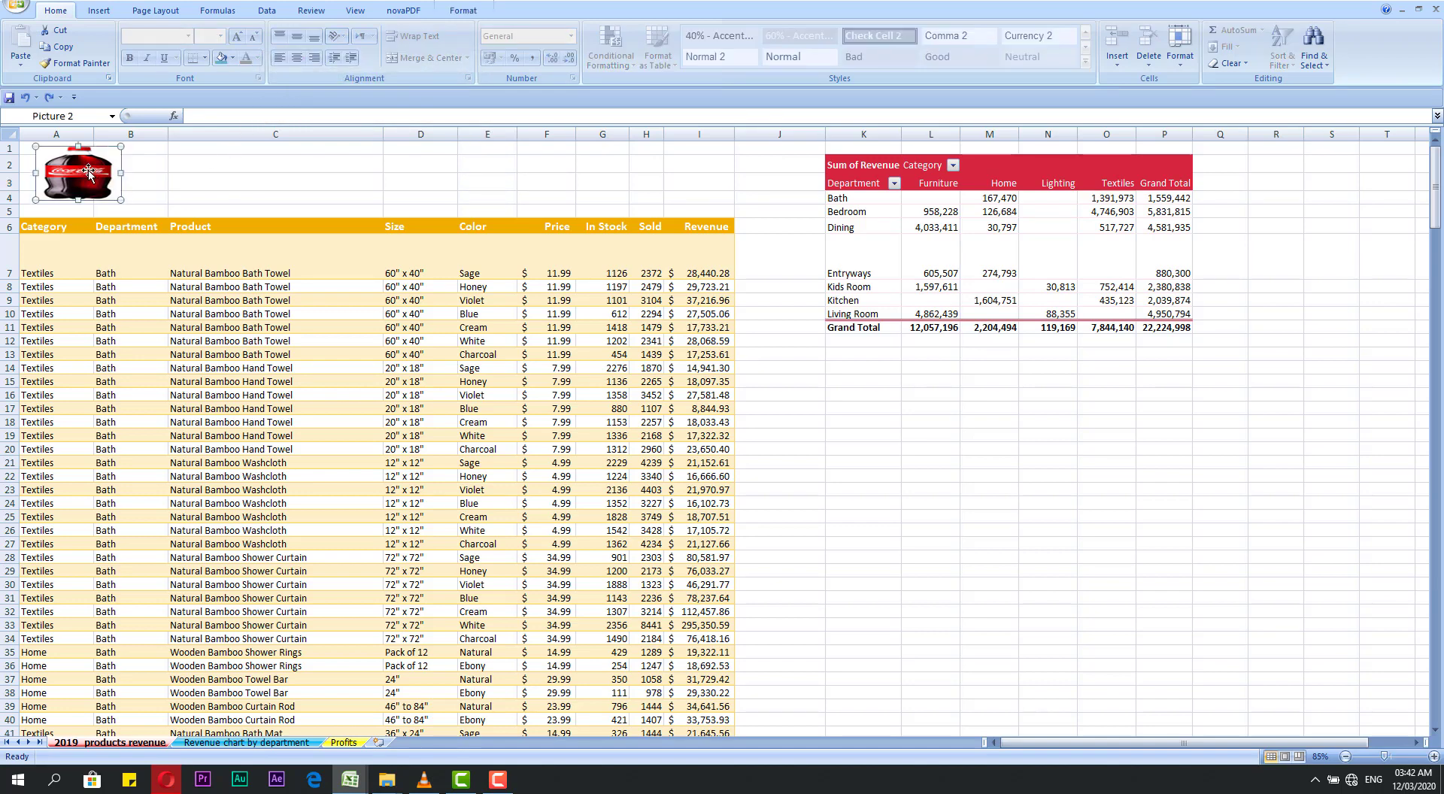
pyautogui.rightClick(79, 172)
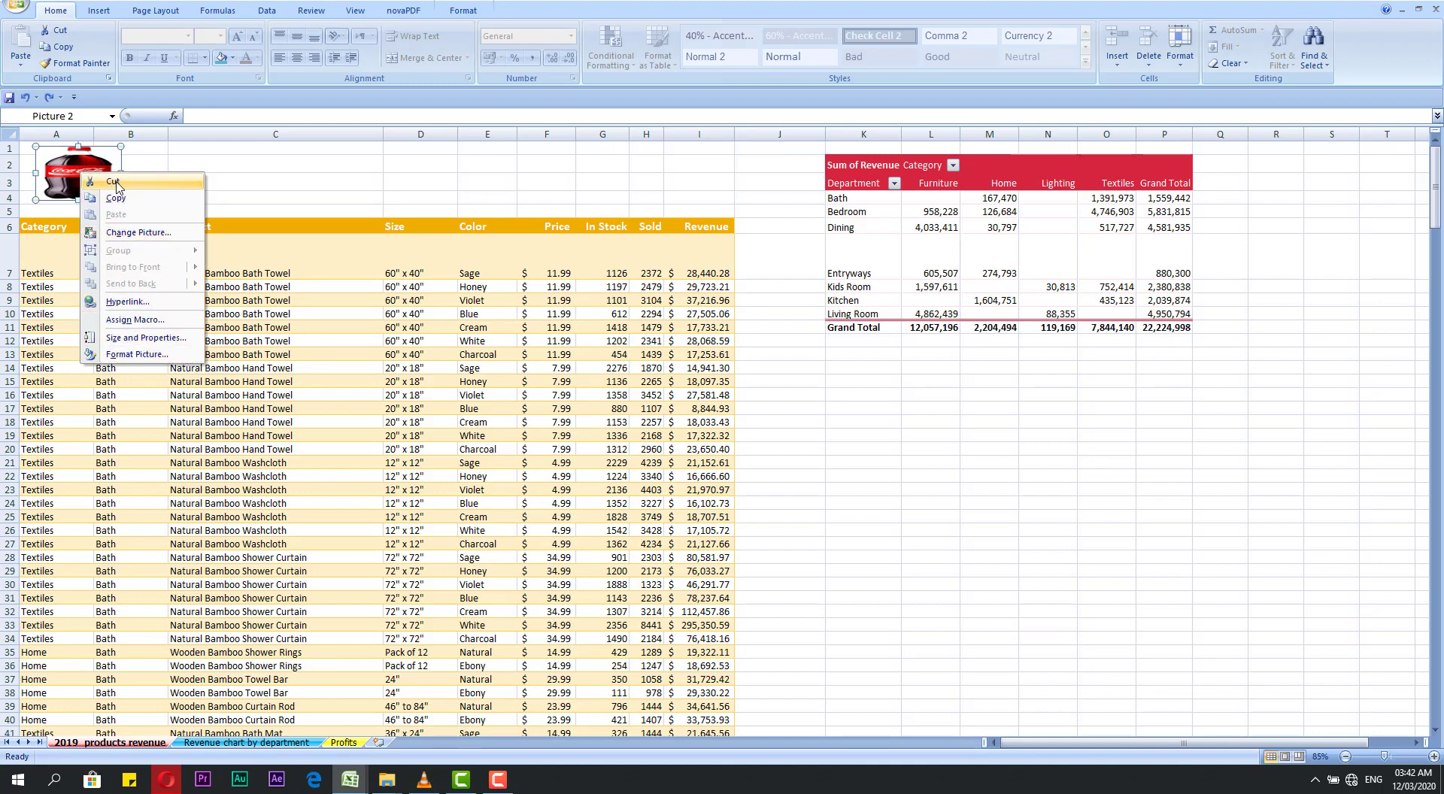
pyautogui.click(261, 175)
pyautogui.click(261, 175)
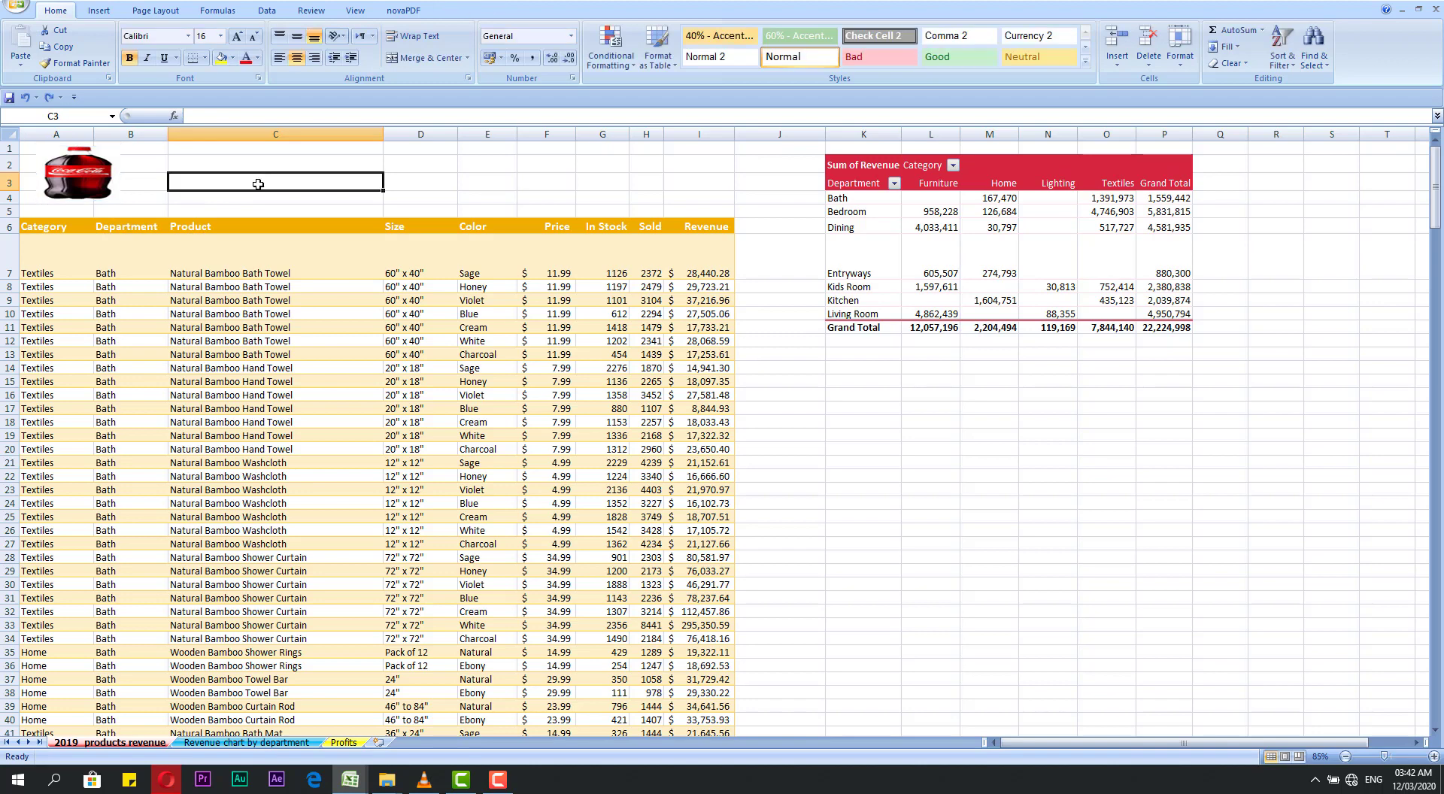
# Step: Show the context commands for the product cell C7, and dismiss them without applying any
pyautogui.click(244, 273)
pyautogui.rightClick(245, 273)
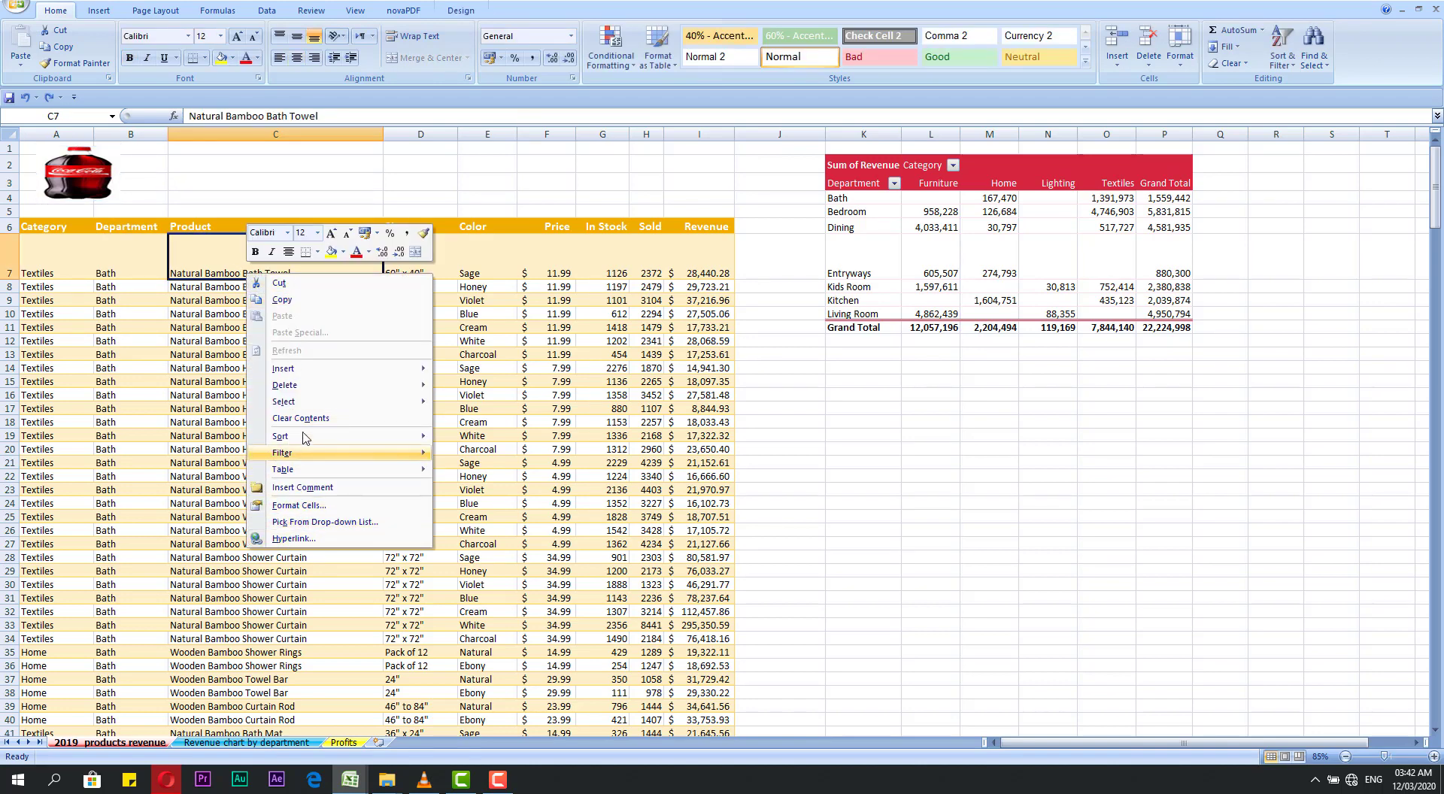
pyautogui.press('Escape')
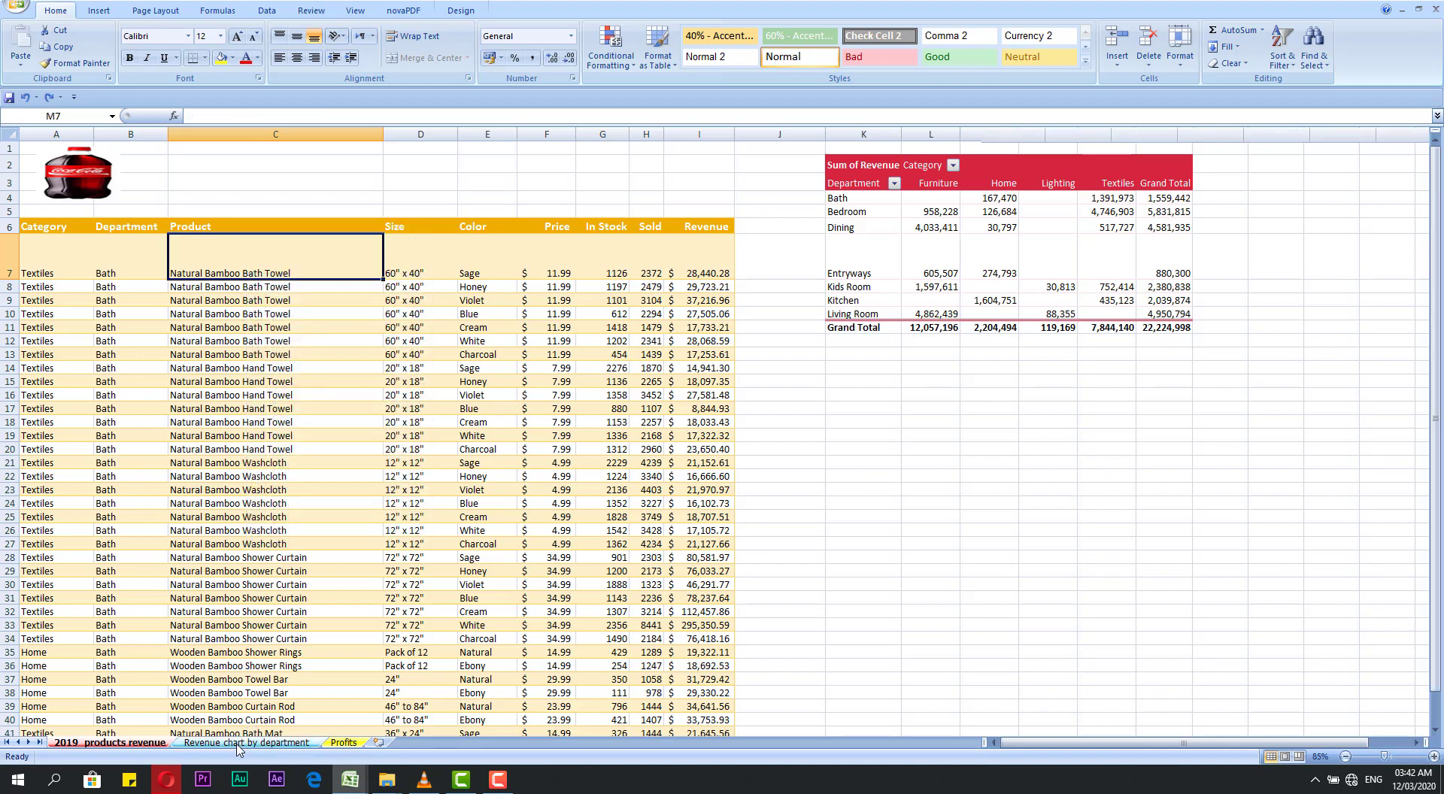
# Step: Switch to the Revenue chart by department sheet, review the context commands for the chart's plot area, and select the empty cell B15
pyautogui.click(247, 742)
pyautogui.rightClick(496, 284)
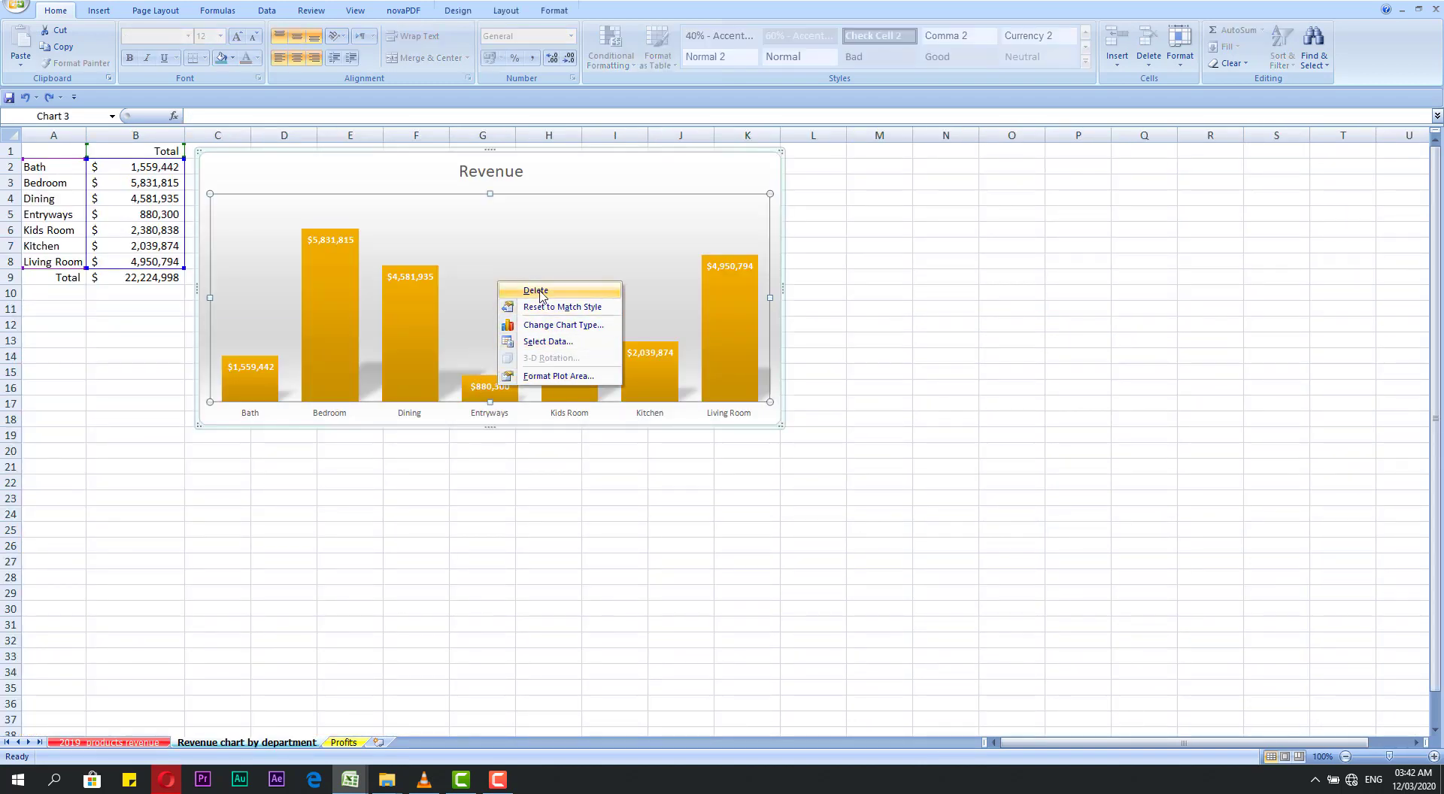
pyautogui.click(143, 373)
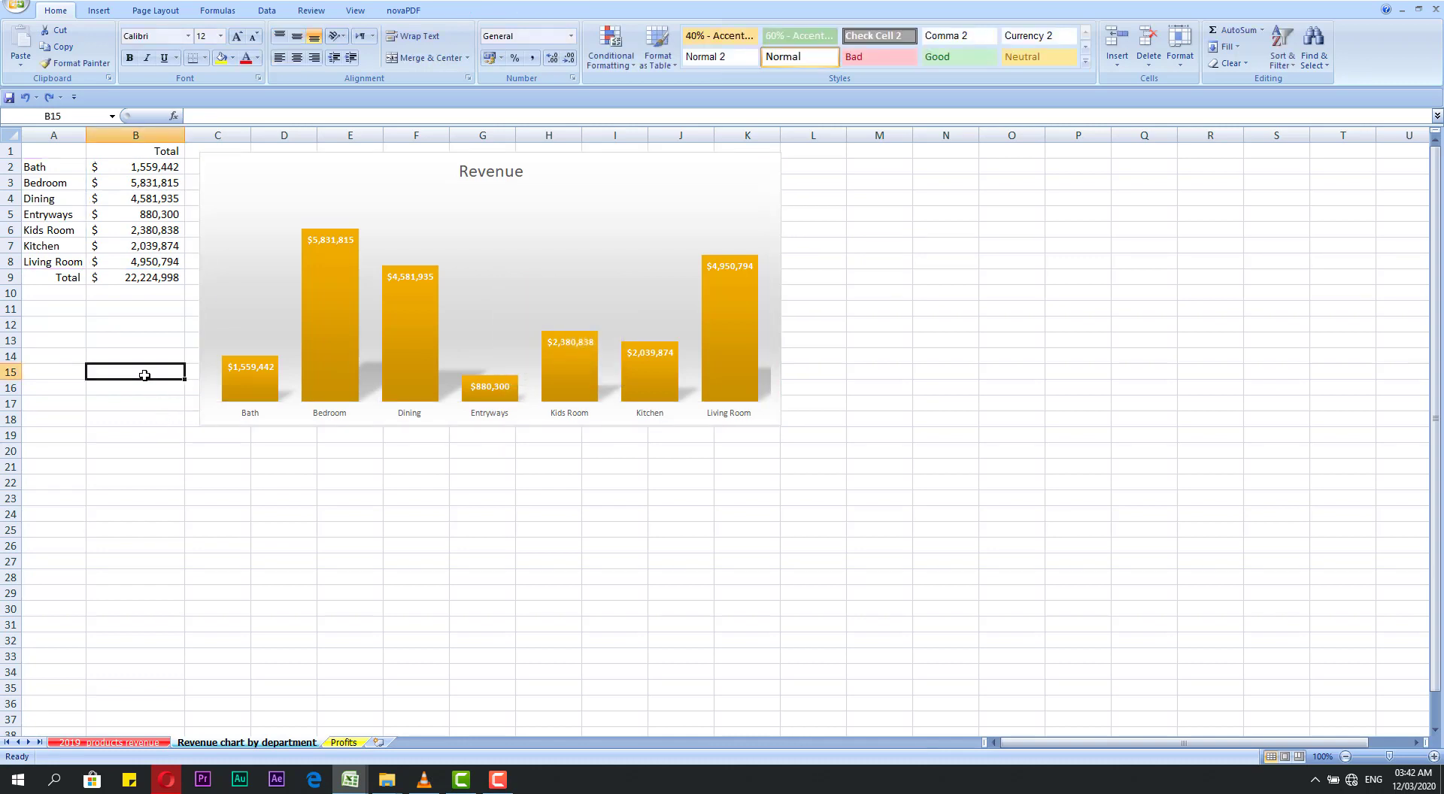